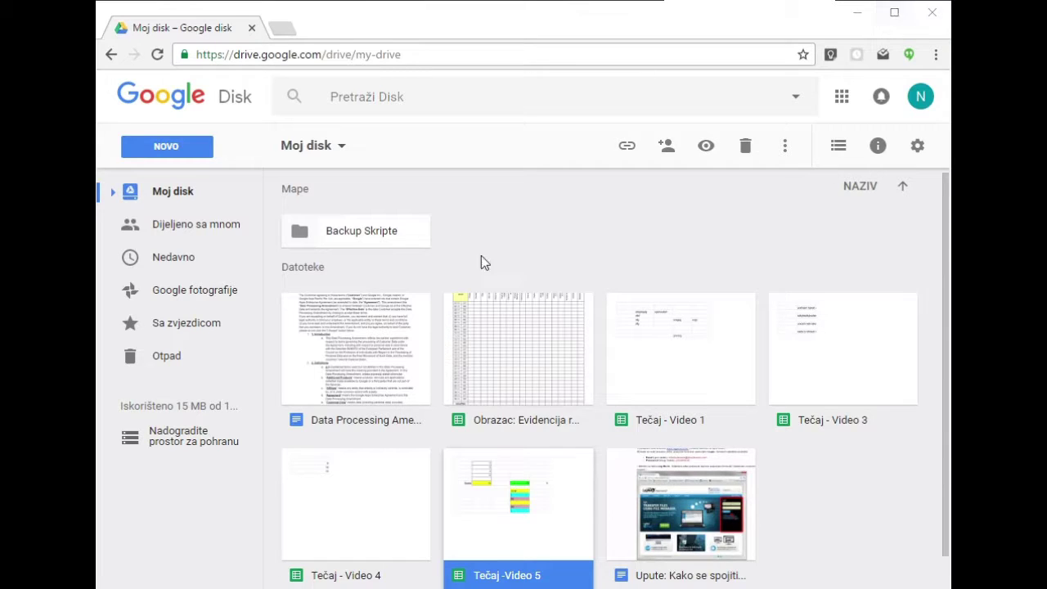
Step: Search Drive for 'Tečaj', open Tečaj -Video 5 in a new tab, and return to My Drive
left_click(401, 93)
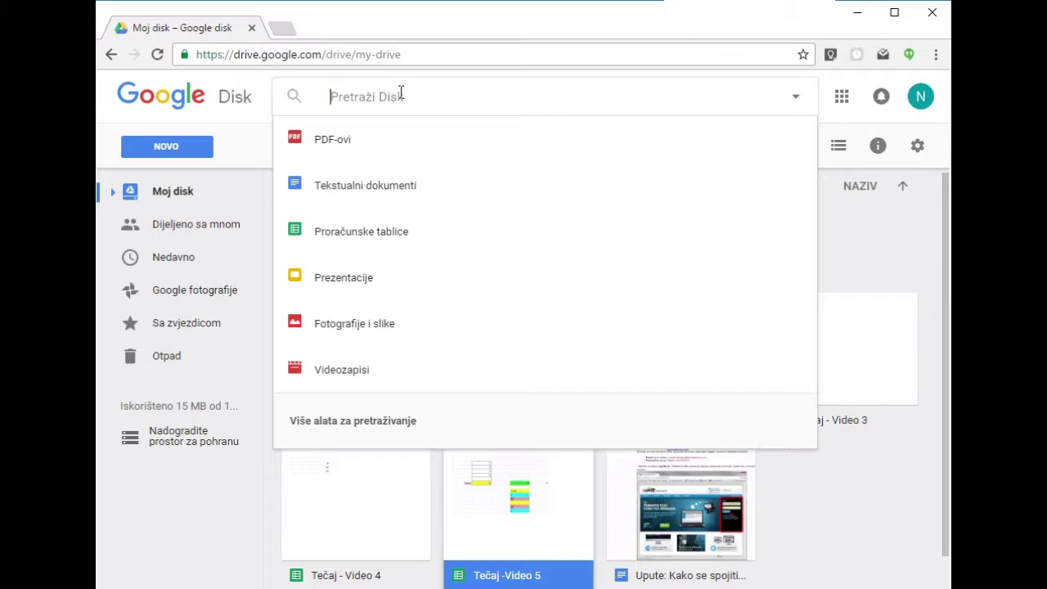
type("Tečaj")
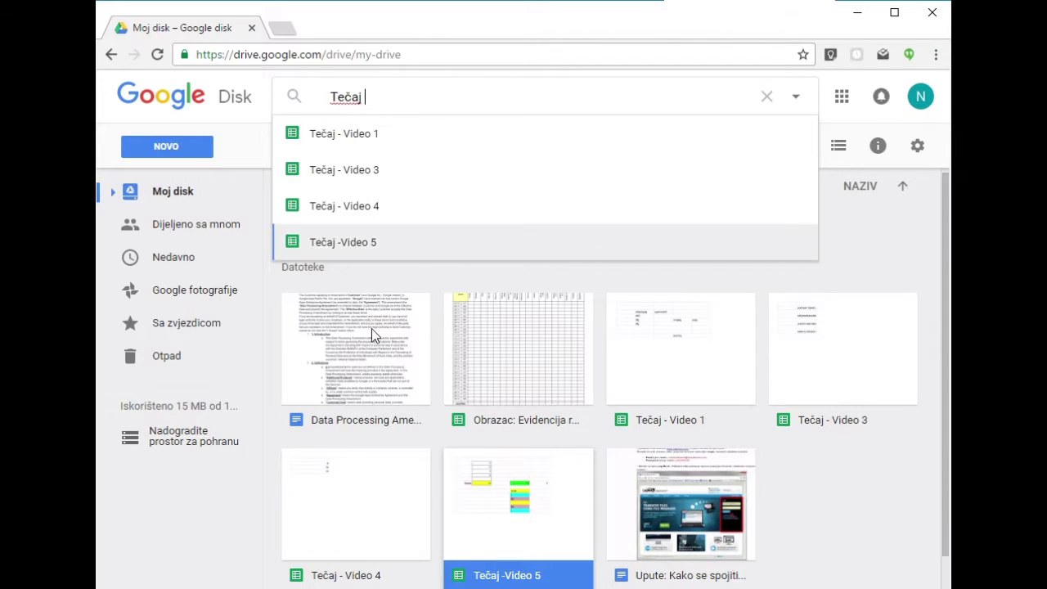
left_click(346, 245)
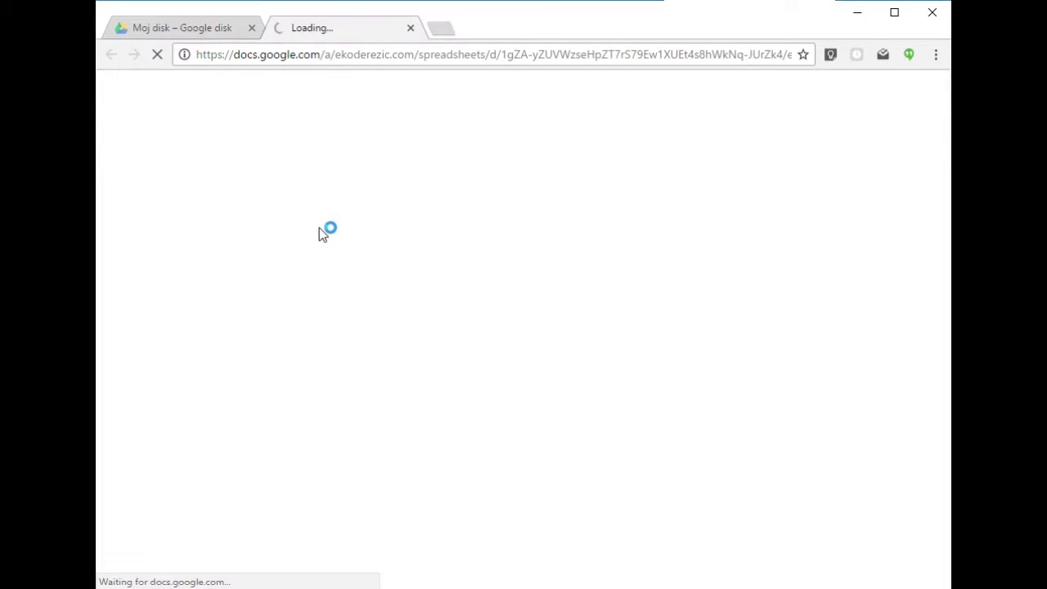
left_click(194, 32)
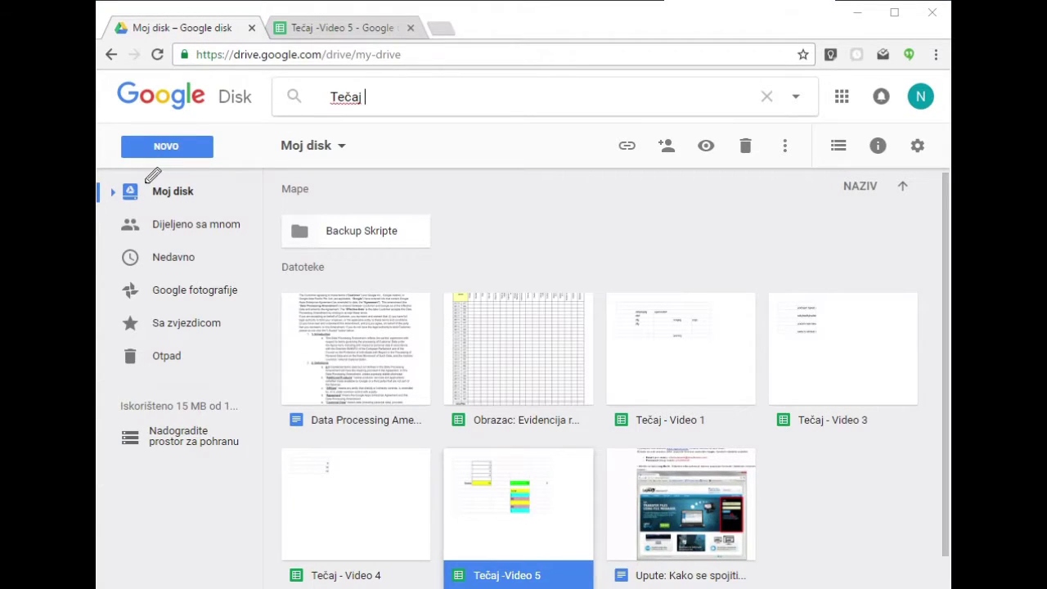
Step: Annotate Drive's New button, My Drive section and folder/file groupings, then clear the marks
left_click_drag(134, 131, 168, 130)
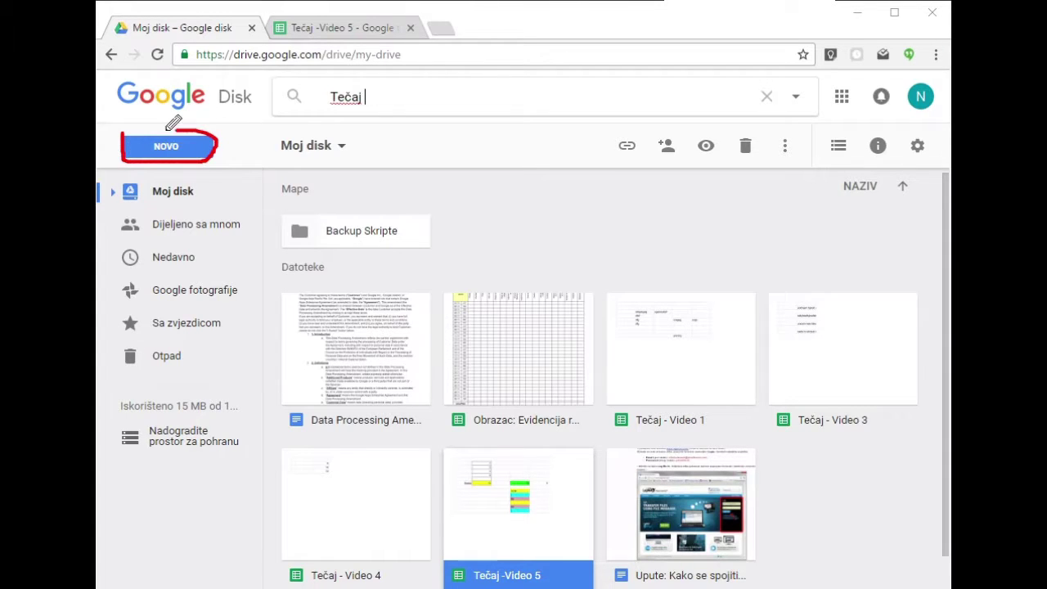
left_click_drag(147, 180, 161, 176)
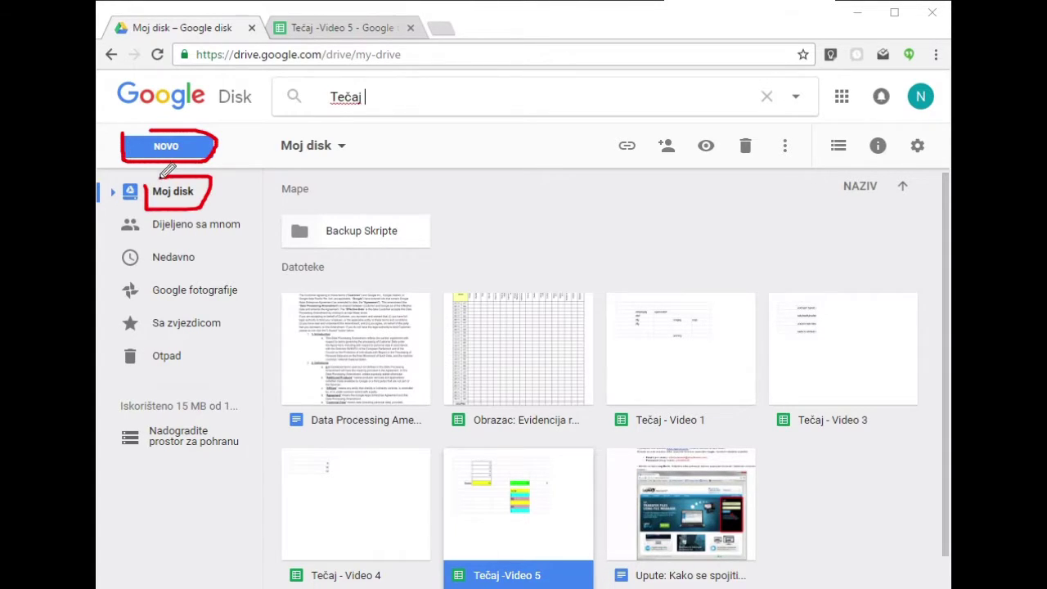
left_click_drag(280, 182, 313, 194)
left_click_drag(280, 260, 331, 253)
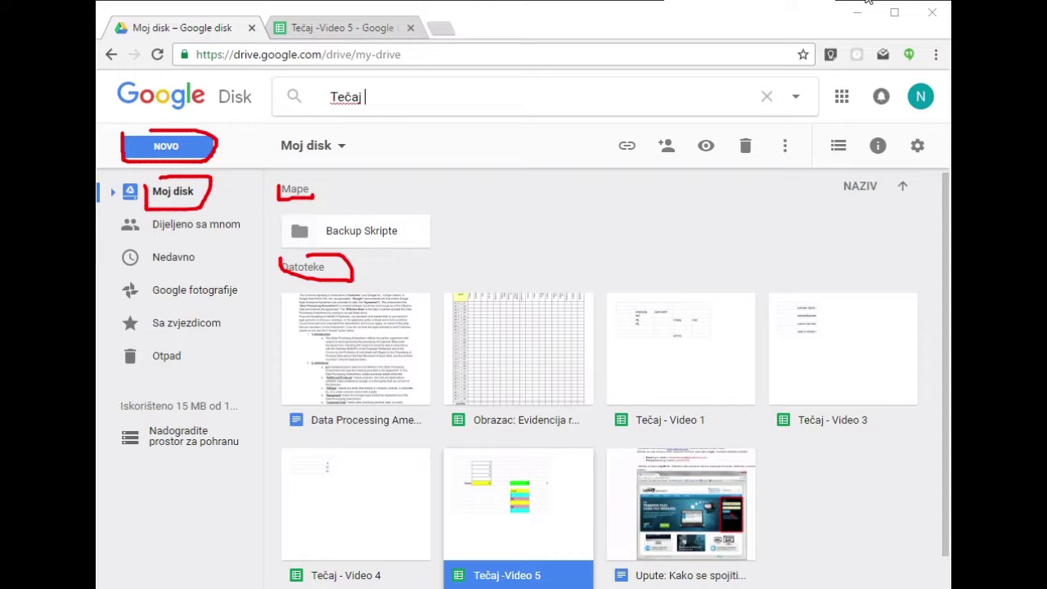
key("Escape")
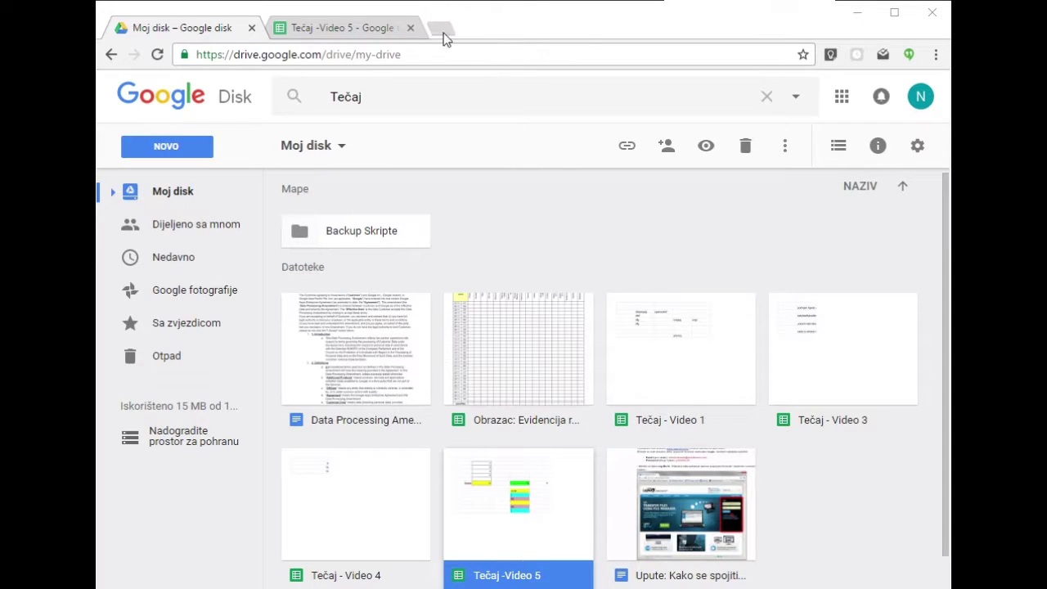
Step: Switch to the Tečaj -Video 5 spreadsheet and begin a formula =S in cell F7
left_click(347, 30)
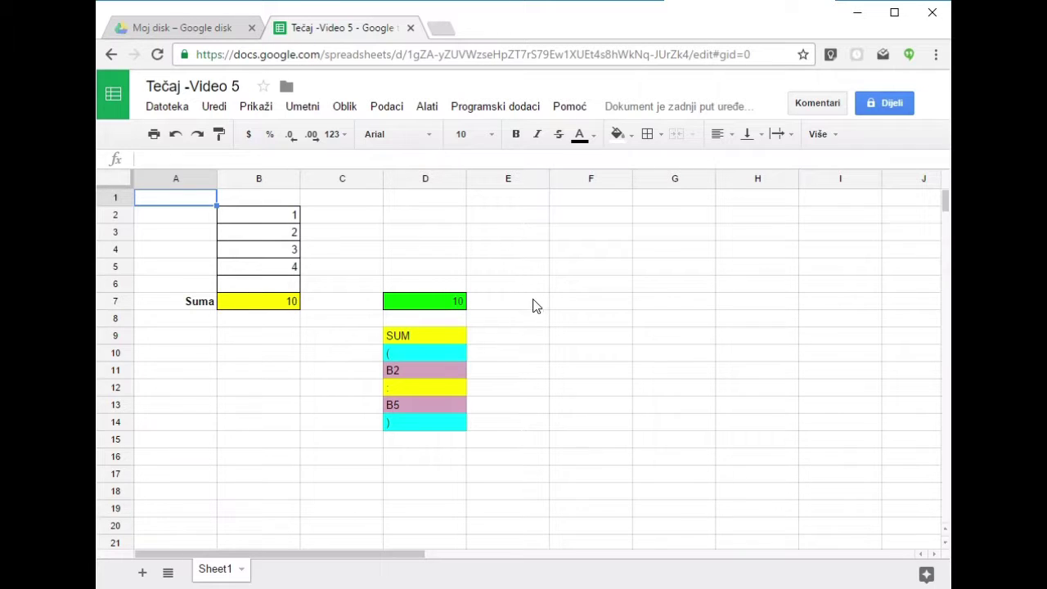
left_click(561, 308)
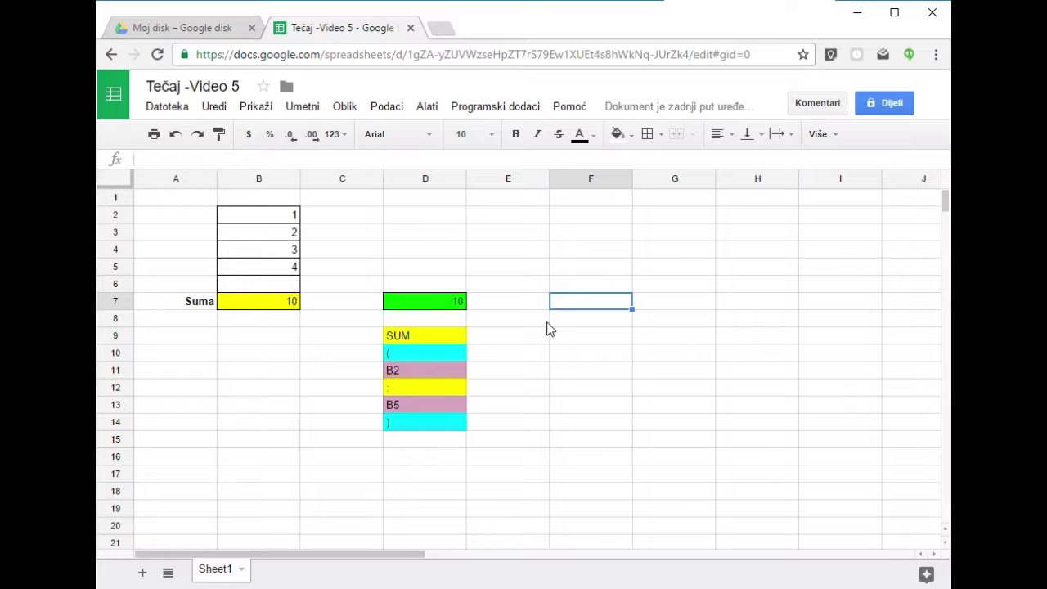
type("=")
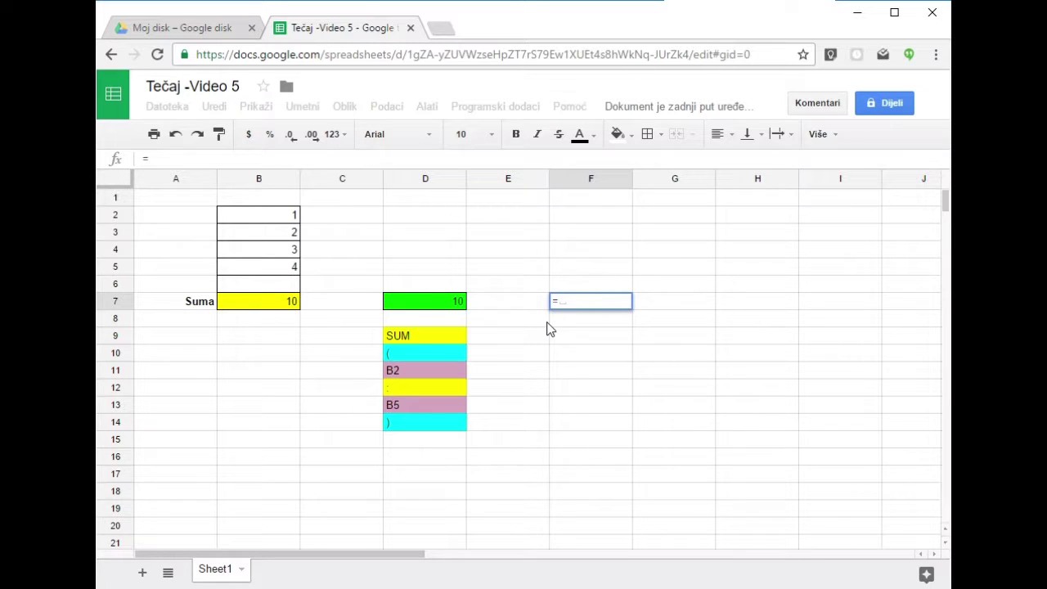
type("S")
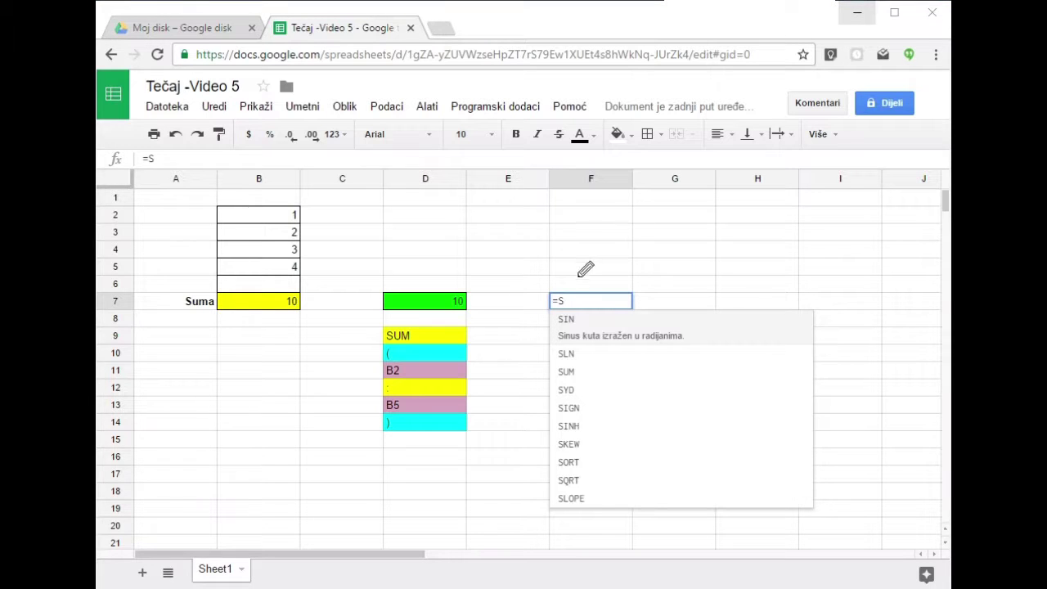
Step: Annotate the =S autocomplete list and the SIN description, then clear the marks
mouse_move(560, 311)
left_mouse_down()
mouse_move(527, 499)
mouse_move(561, 509)
left_mouse_up()
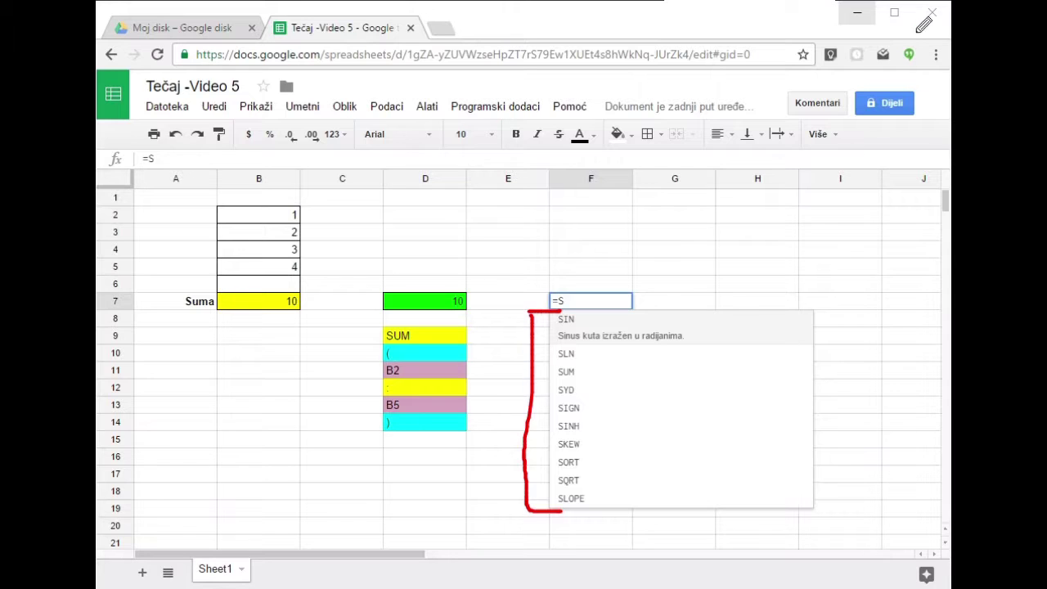
mouse_move(692, 334)
left_mouse_down()
mouse_move(736, 332)
mouse_move(700, 348)
left_mouse_up()
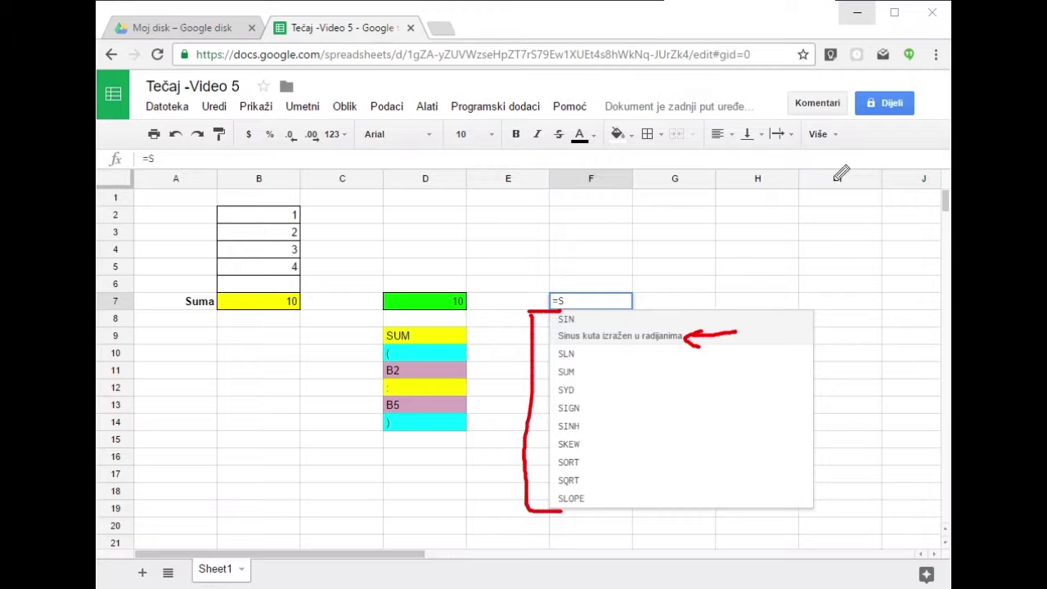
key("Escape")
Step: Extend the F7 entry to =SUM and highlight the SUM suggestion and its description
left_click(595, 301)
type("UM")
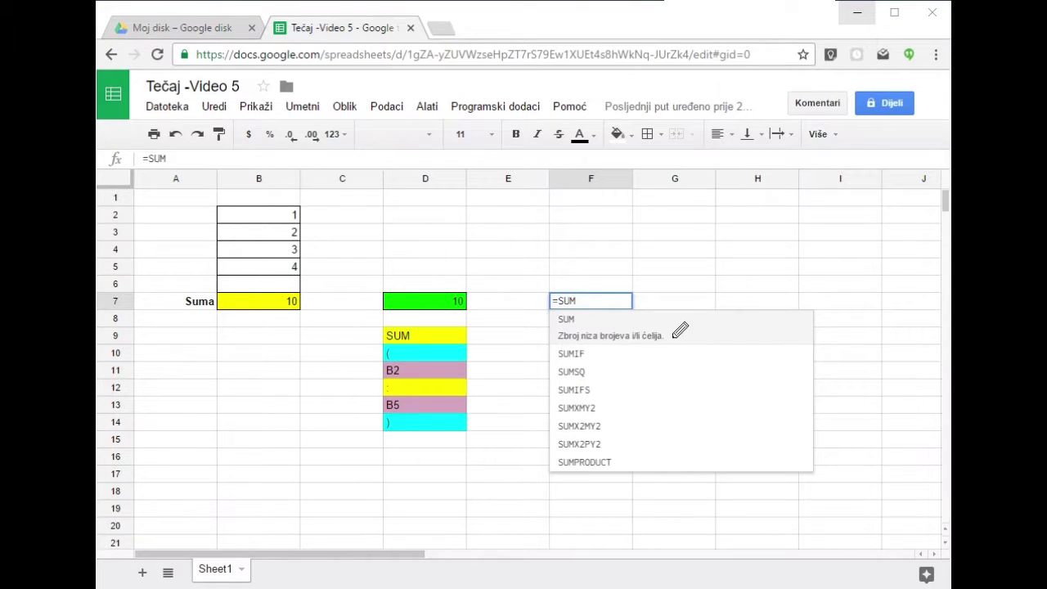
left_click_drag(690, 334, 671, 336)
left_click_drag(537, 309, 549, 341)
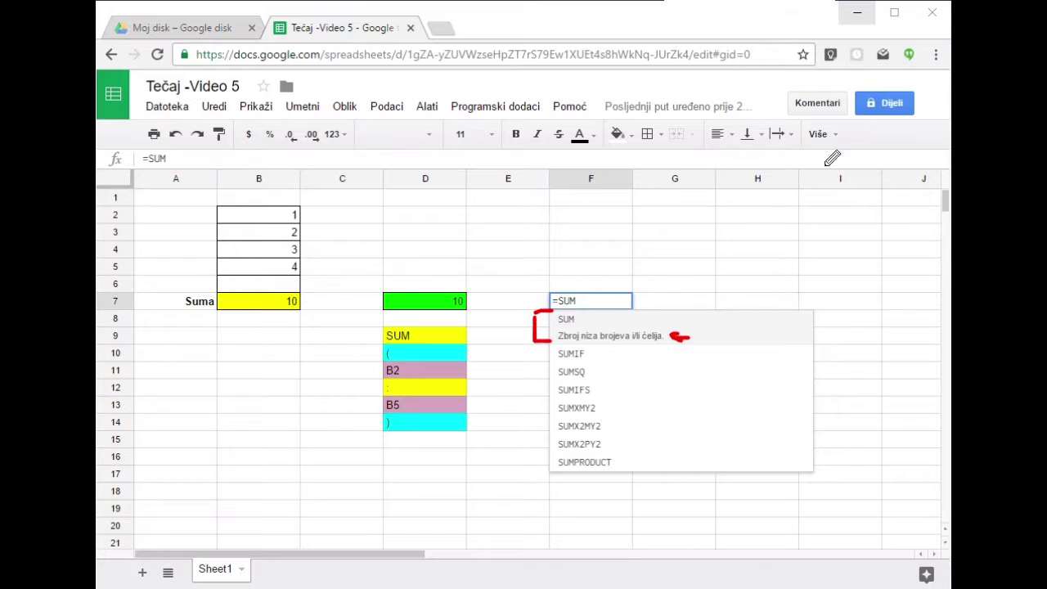
key("Escape")
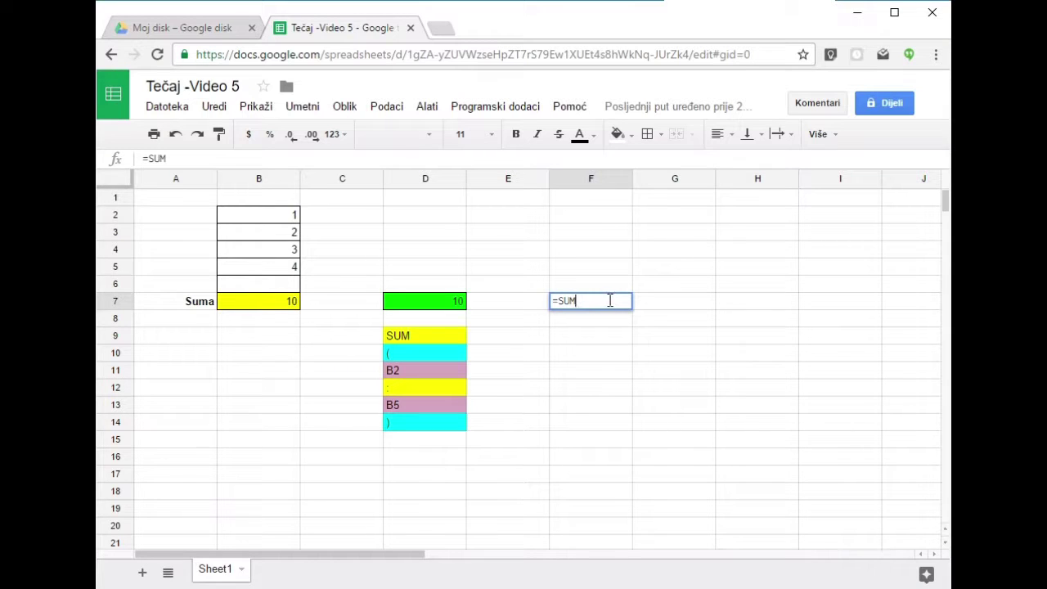
Step: Type =SUM( to show the help popup and mark the SUM name and value arguments
type("(")
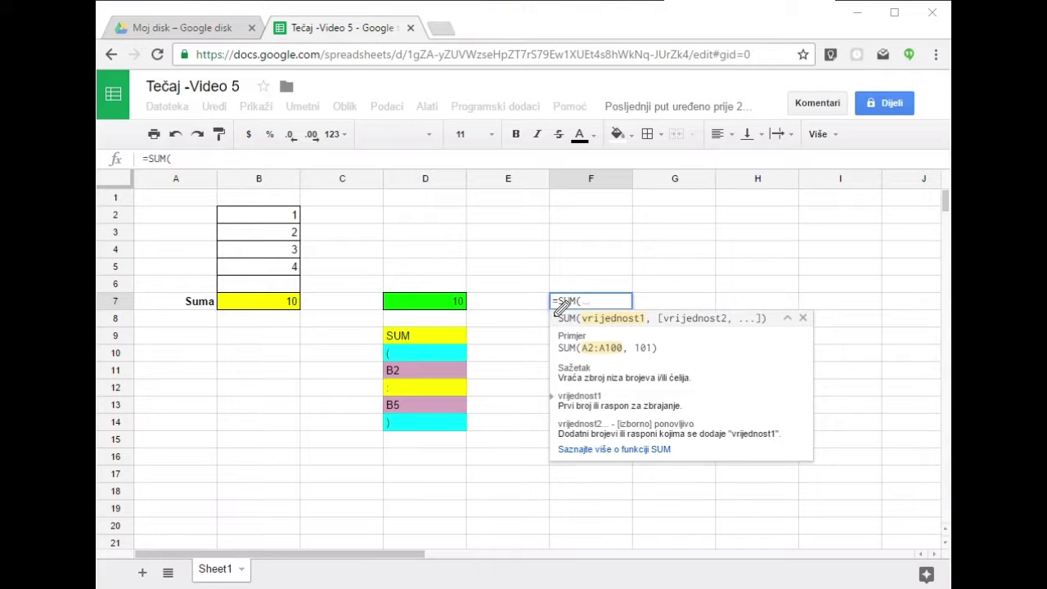
left_click_drag(553, 313, 554, 324)
left_click_drag(798, 313, 798, 324)
left_click_drag(561, 325, 582, 326)
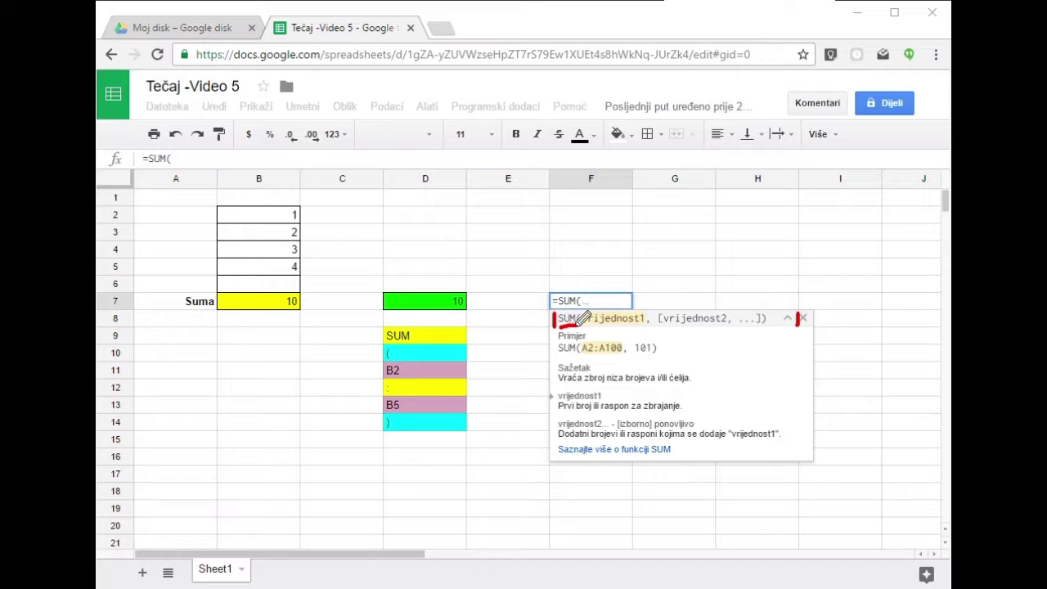
left_click_drag(600, 325, 697, 322)
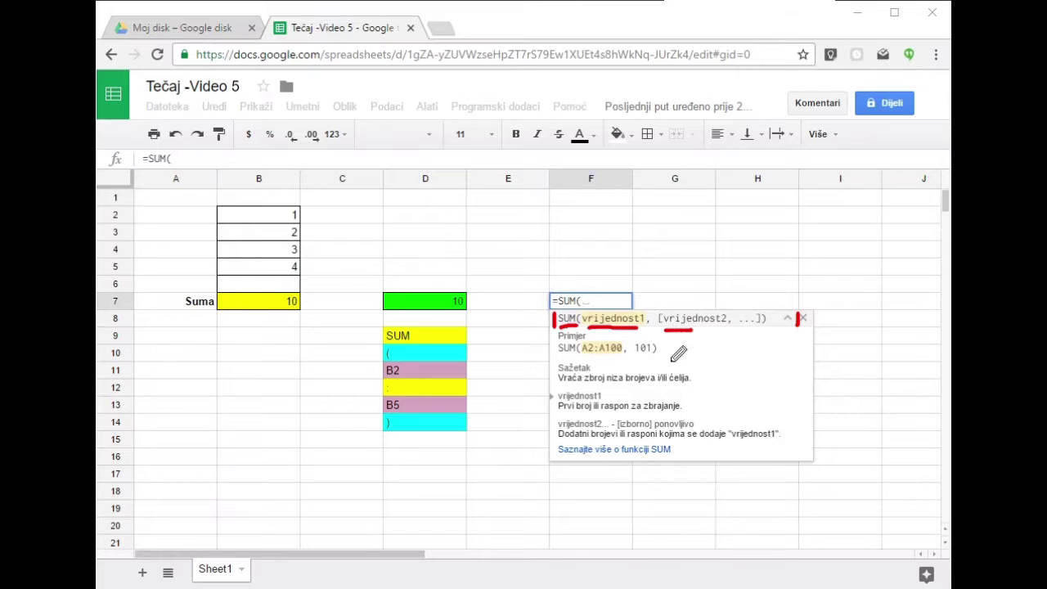
left_click(861, 2)
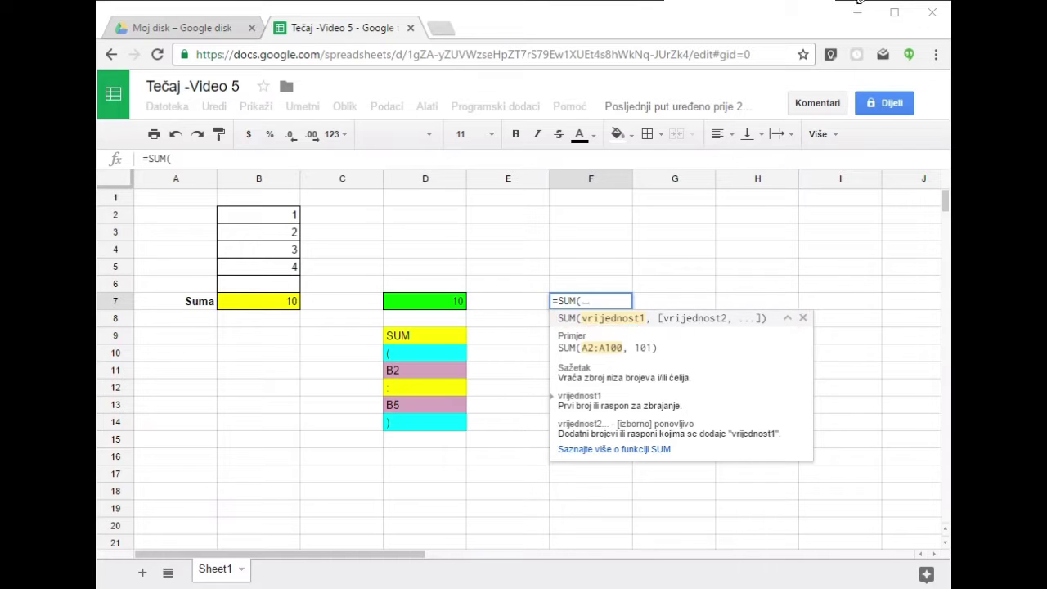
Step: Highlight the SUM(A2:A100) example and summary, relating them to the column D breakdown
left_click_drag(548, 332, 554, 354)
mouse_move(592, 333)
left_mouse_down()
mouse_move(590, 342)
mouse_move(654, 335)
left_mouse_up()
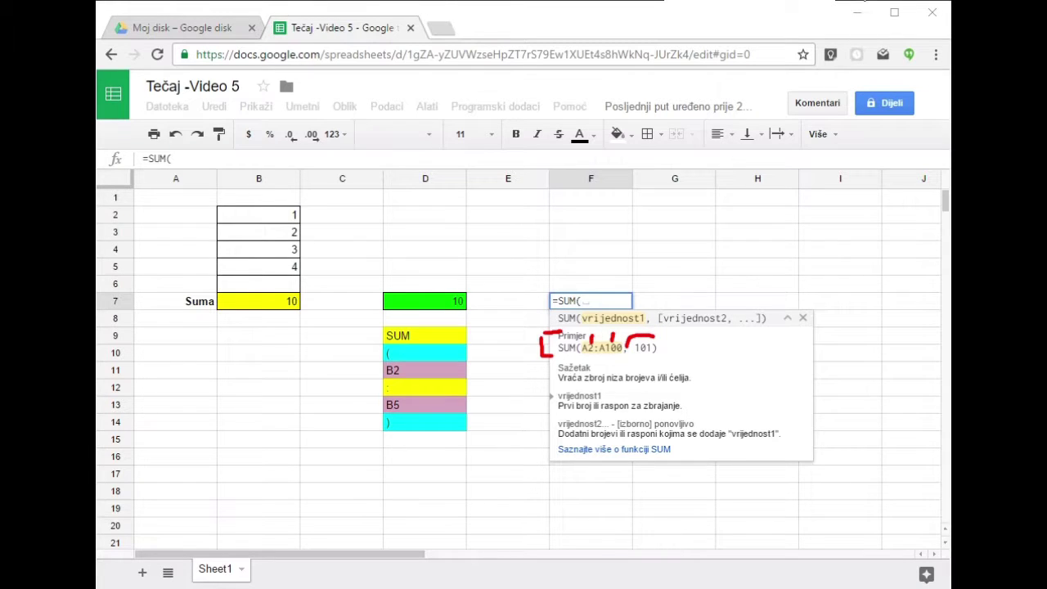
key("Escape")
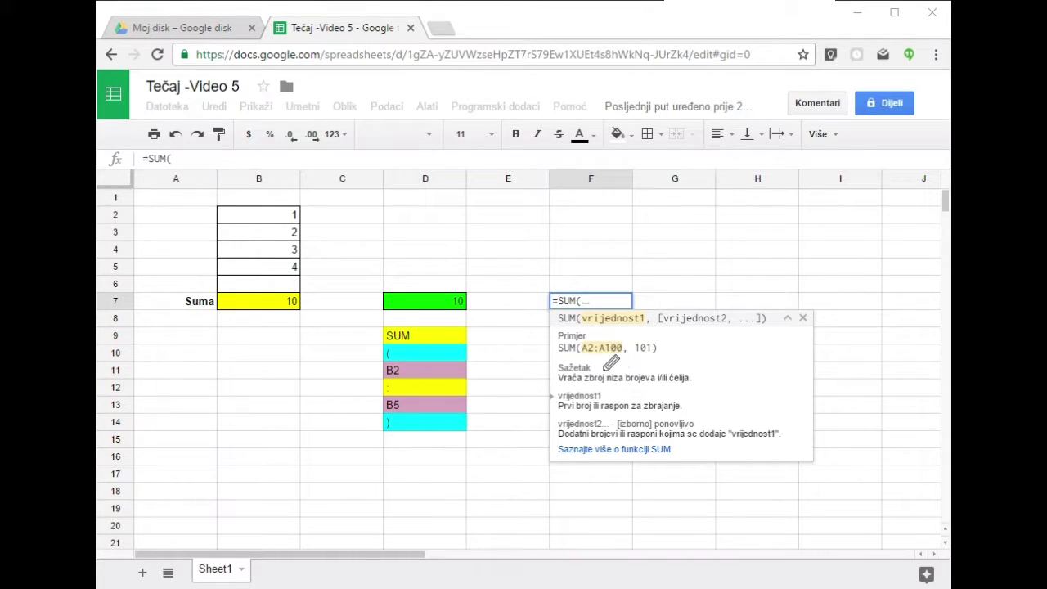
mouse_move(558, 364)
left_mouse_down()
mouse_move(533, 441)
mouse_move(571, 452)
left_mouse_up()
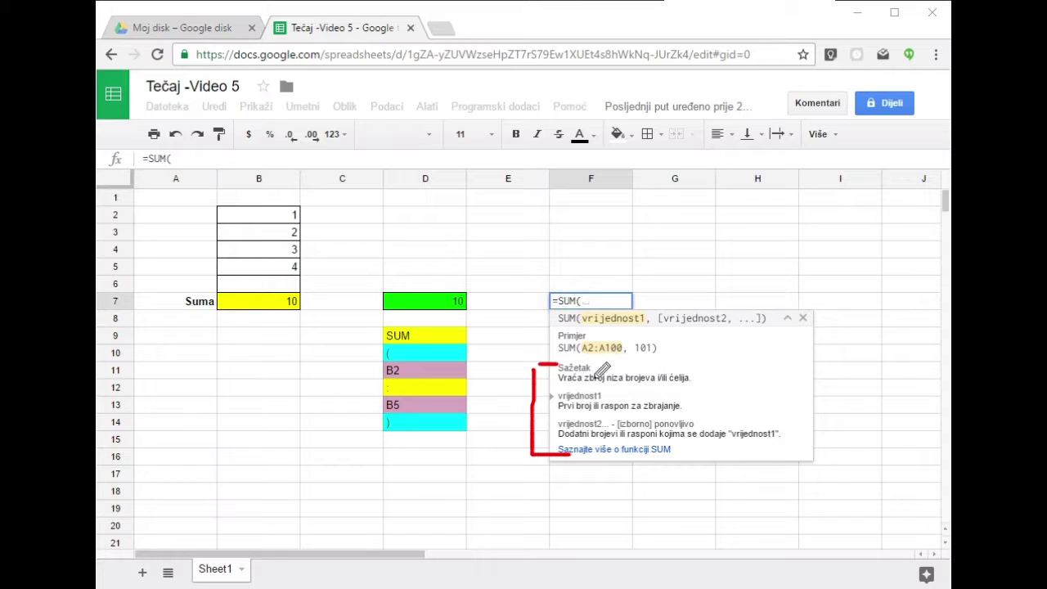
mouse_move(691, 378)
left_mouse_down()
mouse_move(716, 378)
mouse_move(696, 382)
left_mouse_up()
mouse_move(368, 353)
left_mouse_down()
mouse_move(379, 353)
mouse_move(392, 415)
left_mouse_up()
mouse_move(408, 370)
left_mouse_down()
mouse_move(395, 362)
mouse_move(406, 378)
mouse_move(384, 384)
mouse_move(412, 407)
mouse_move(400, 414)
left_mouse_up()
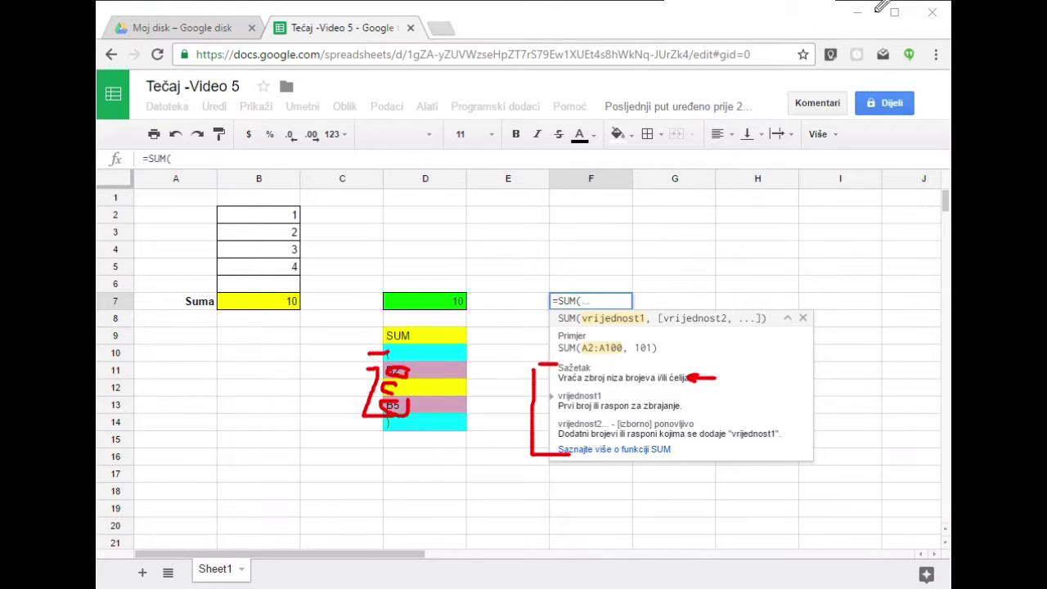
key("Escape")
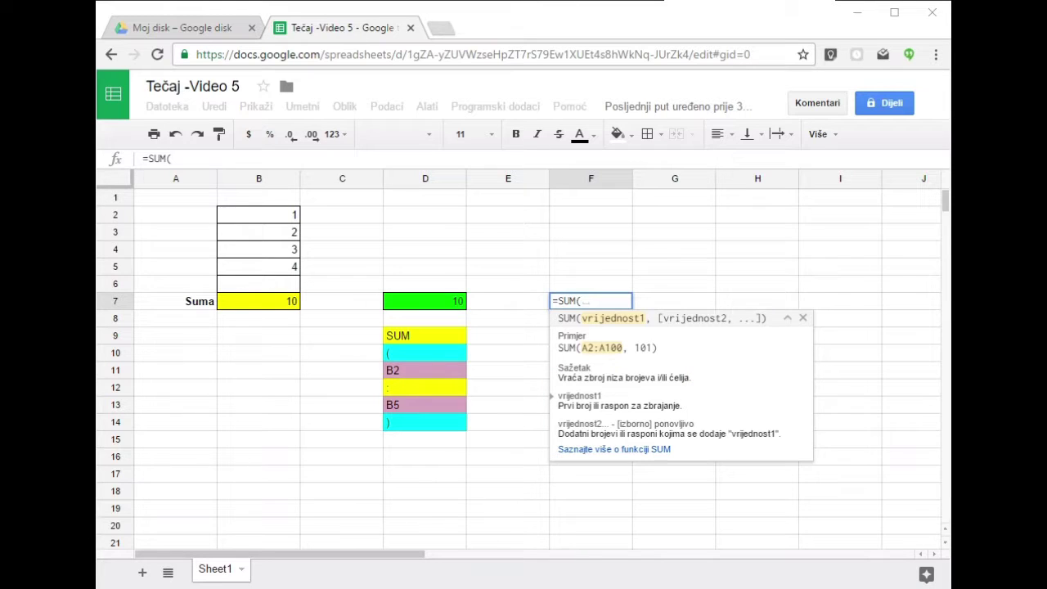
Step: Mark SUM's optional value arguments, then open the full SUM help article
left_click_drag(553, 427, 608, 424)
left_click_drag(661, 309, 661, 334)
left_click_drag(759, 304, 762, 335)
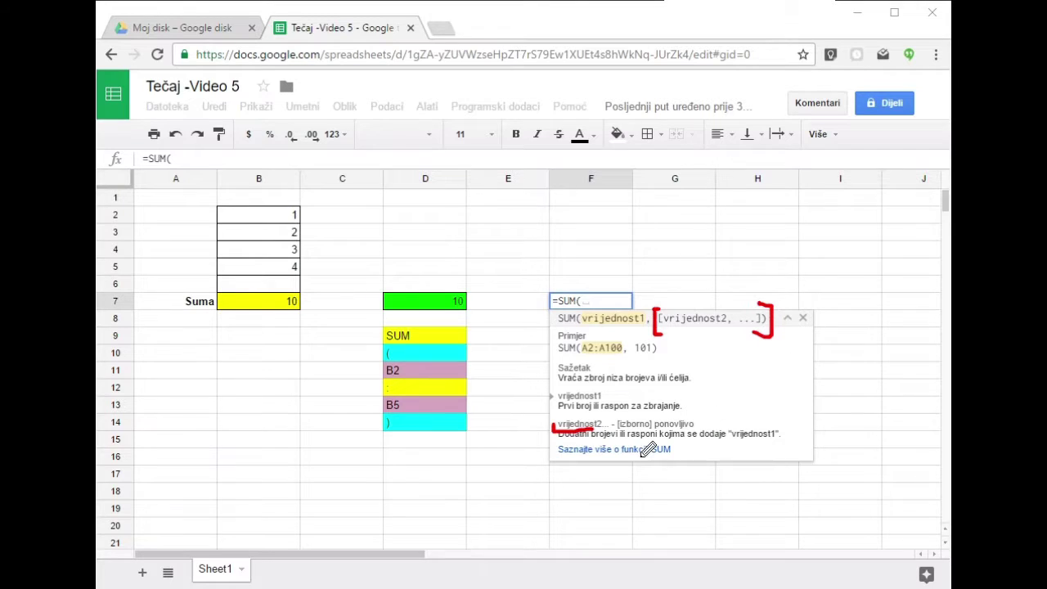
left_click(869, 1)
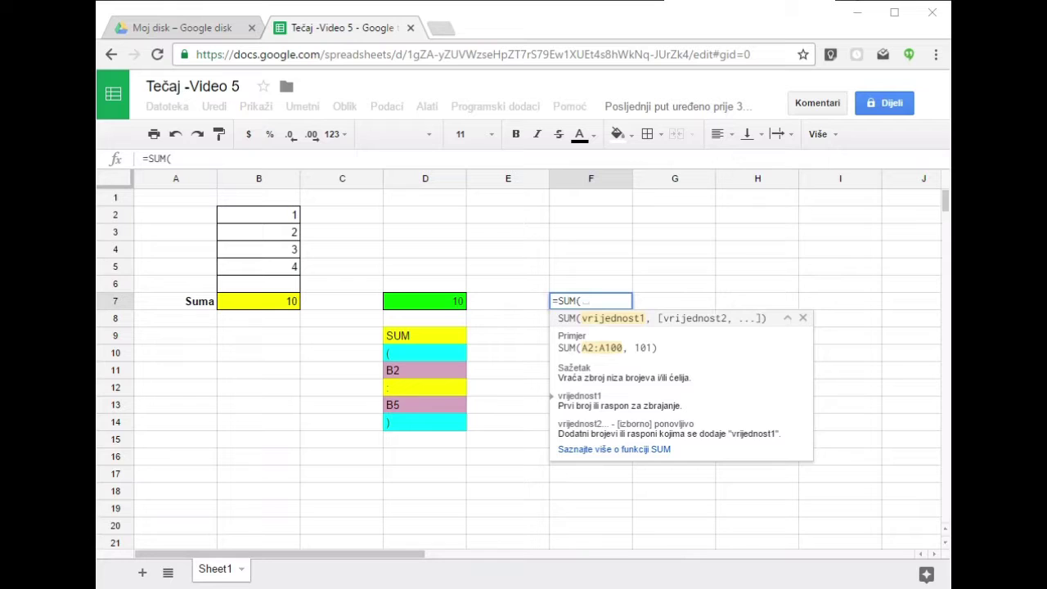
left_click(618, 451)
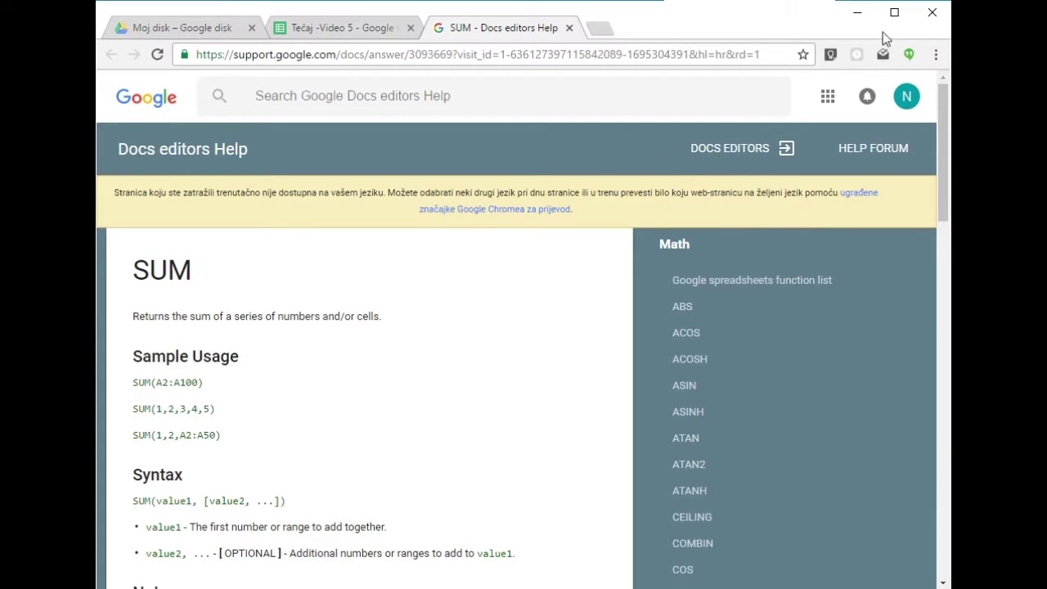
Step: Annotate the language notice and Sample Usage, then bracket the See Also list from SUMSQ to ADD
left_click_drag(110, 183, 132, 183)
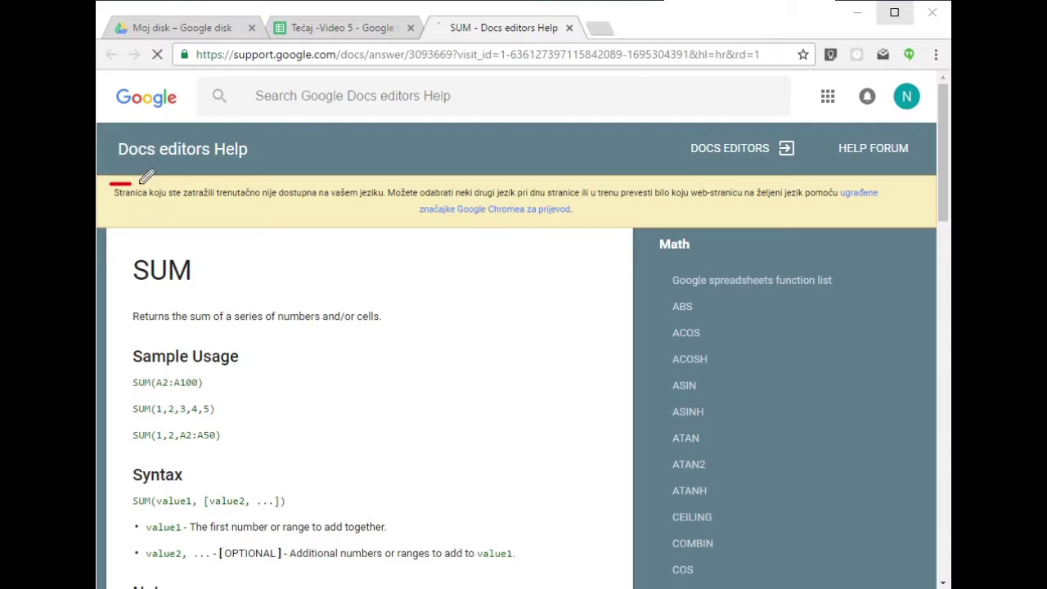
left_click_drag(315, 198, 385, 202)
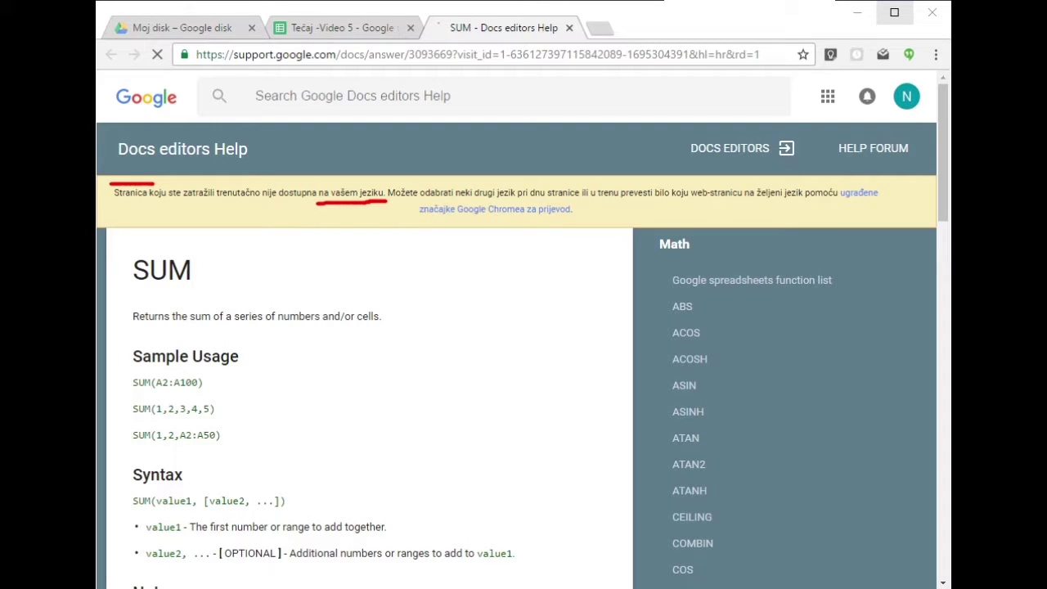
mouse_move(941, 92)
left_mouse_down()
mouse_move(940, 155)
mouse_move(941, 144)
left_mouse_up()
left_click_drag(251, 146, 272, 221)
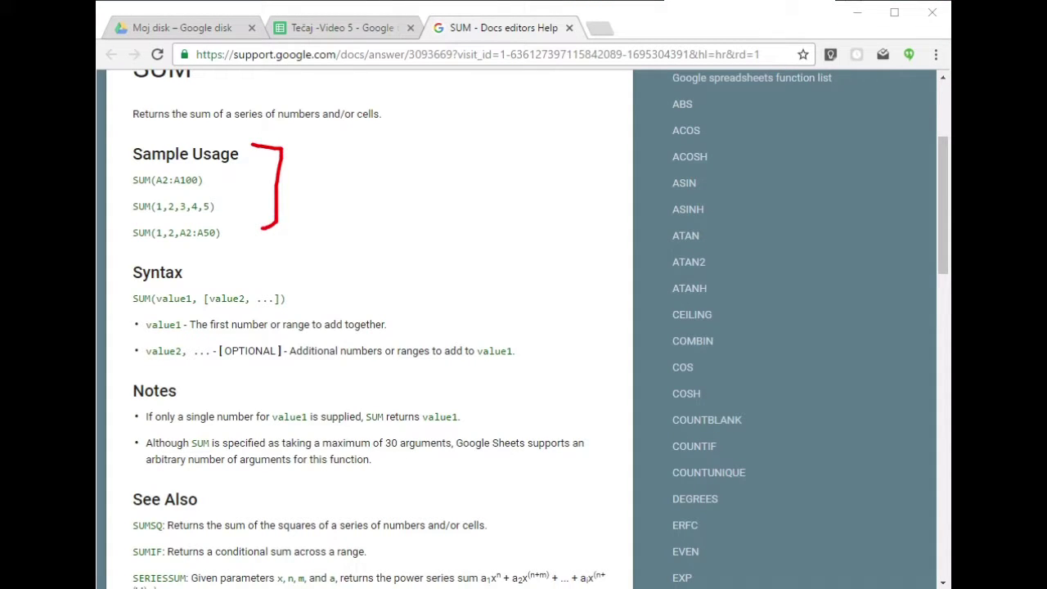
mouse_move(941, 266)
left_mouse_down()
mouse_move(932, 330)
mouse_move(940, 316)
left_mouse_up()
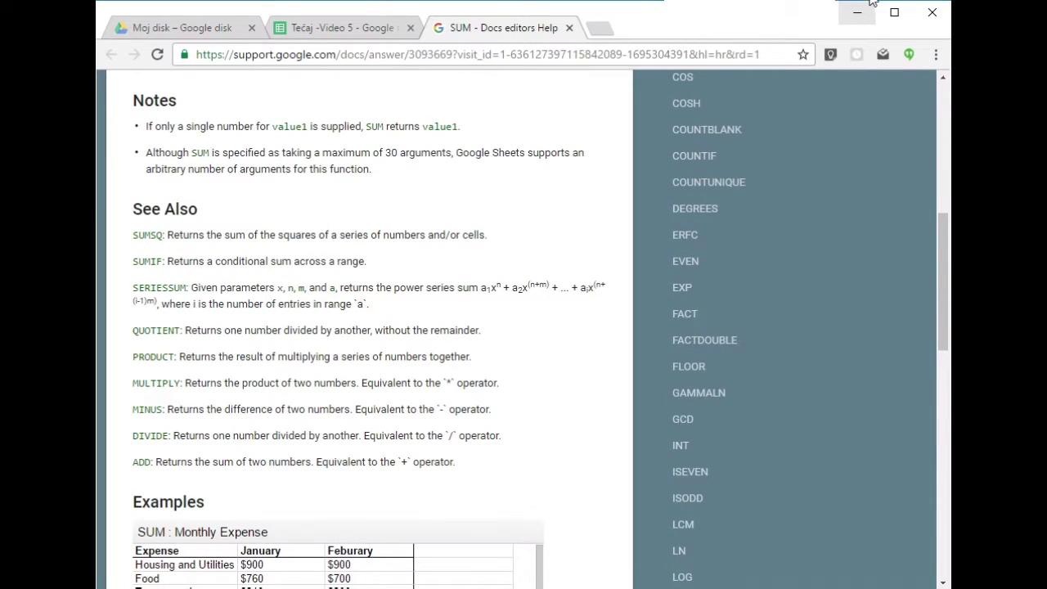
mouse_move(133, 208)
left_mouse_down()
mouse_move(120, 259)
mouse_move(145, 477)
left_mouse_up()
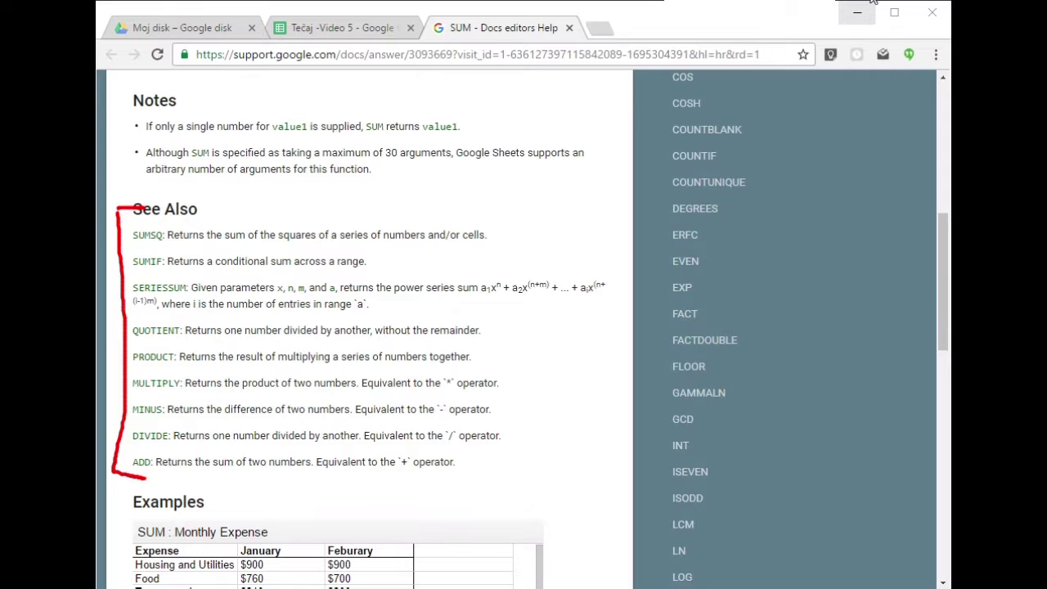
key("Escape")
Step: Close the SUM help tab, cancel the unfinished =SUM( in F7, and start typing =MUK
left_click(568, 28)
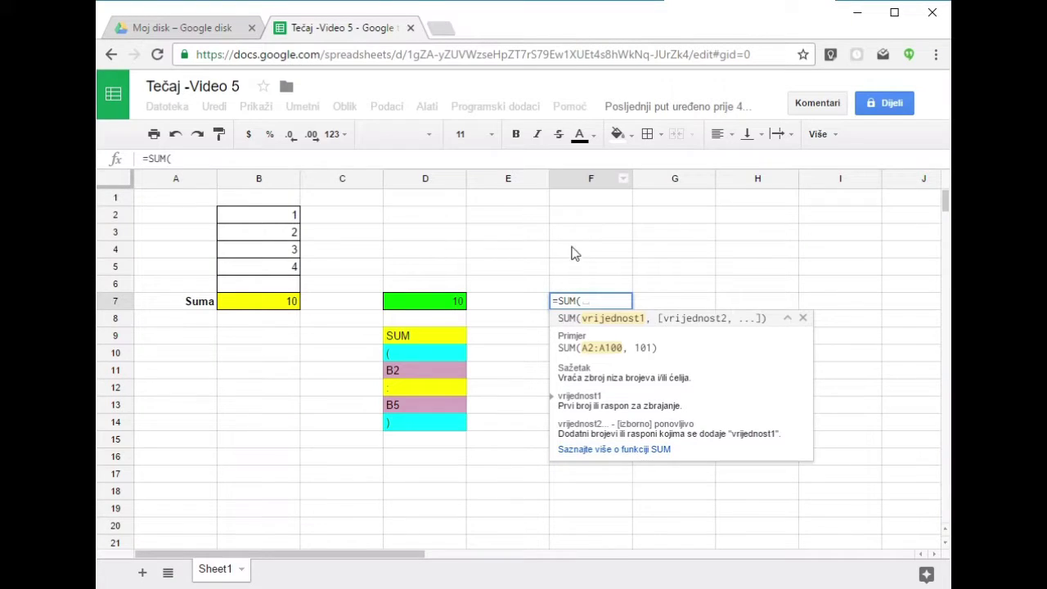
left_click(587, 330)
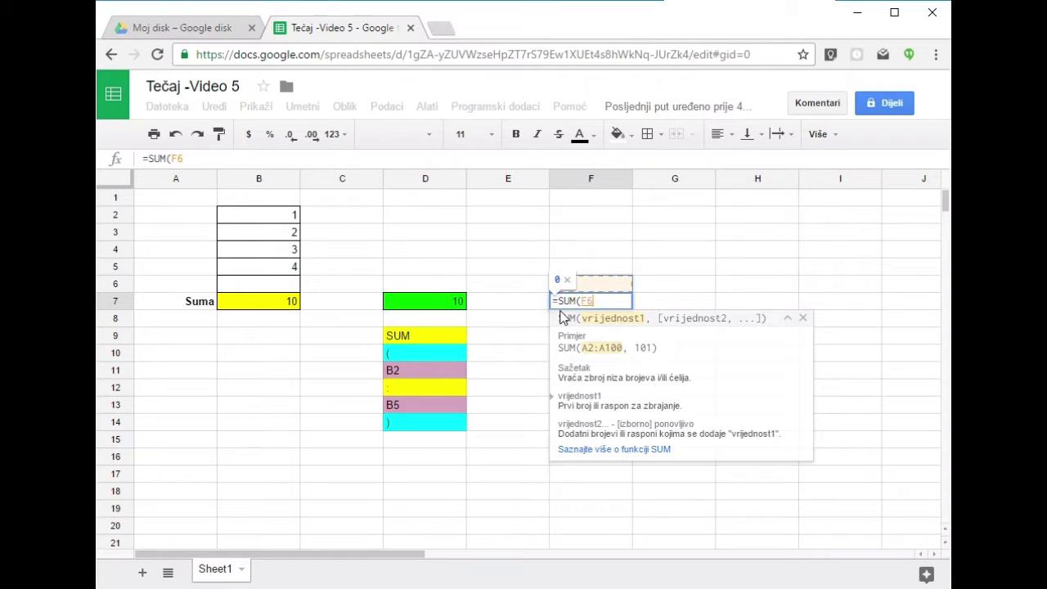
key("Escape")
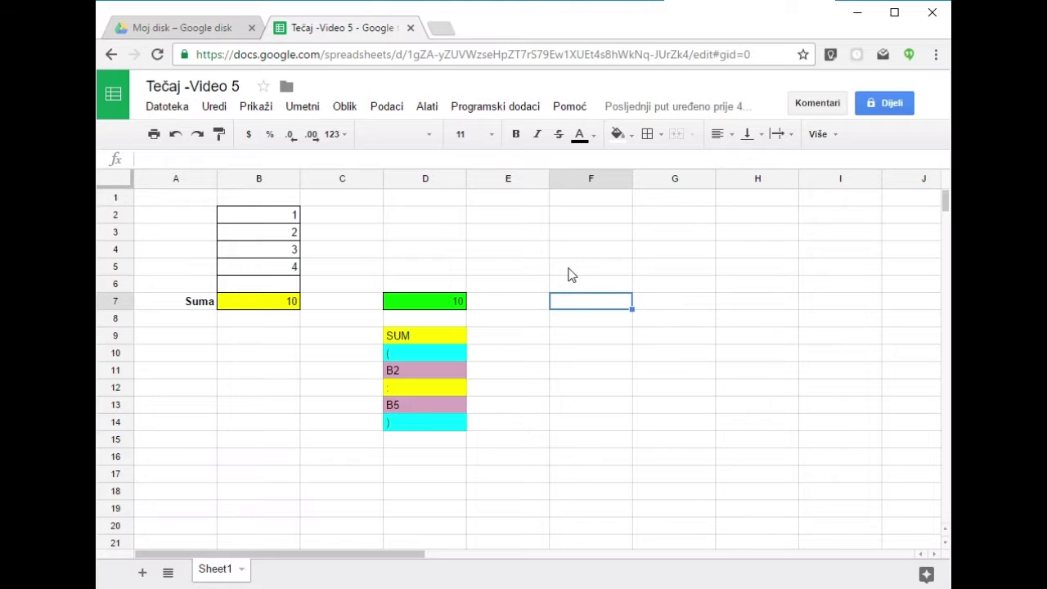
type("=")
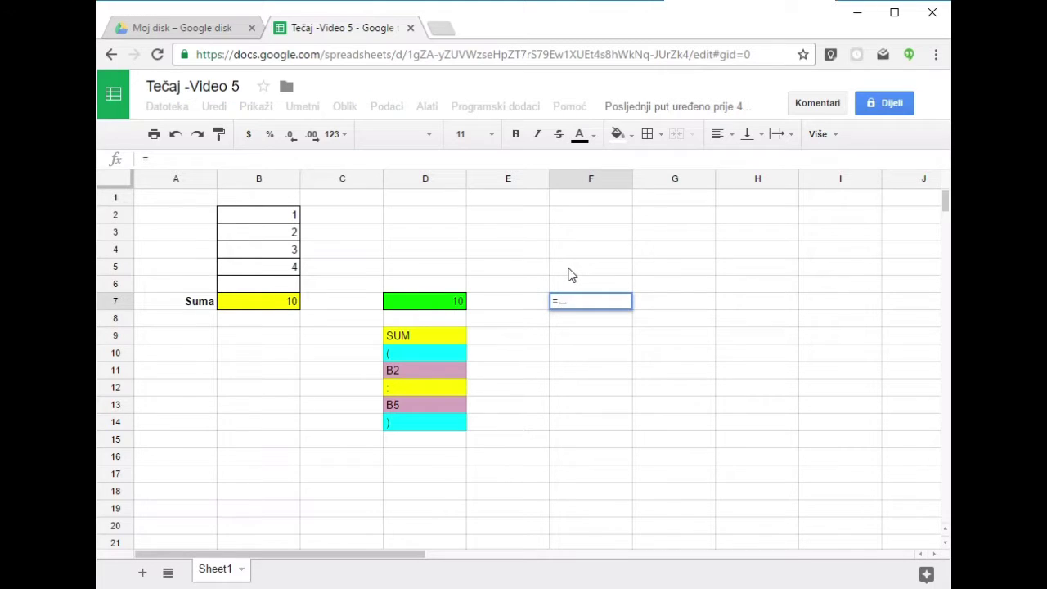
type("MUK")
Step: Correct the entry to =MUL and review the MULTIPLY suggestion
key("BackSpace")
type("L")
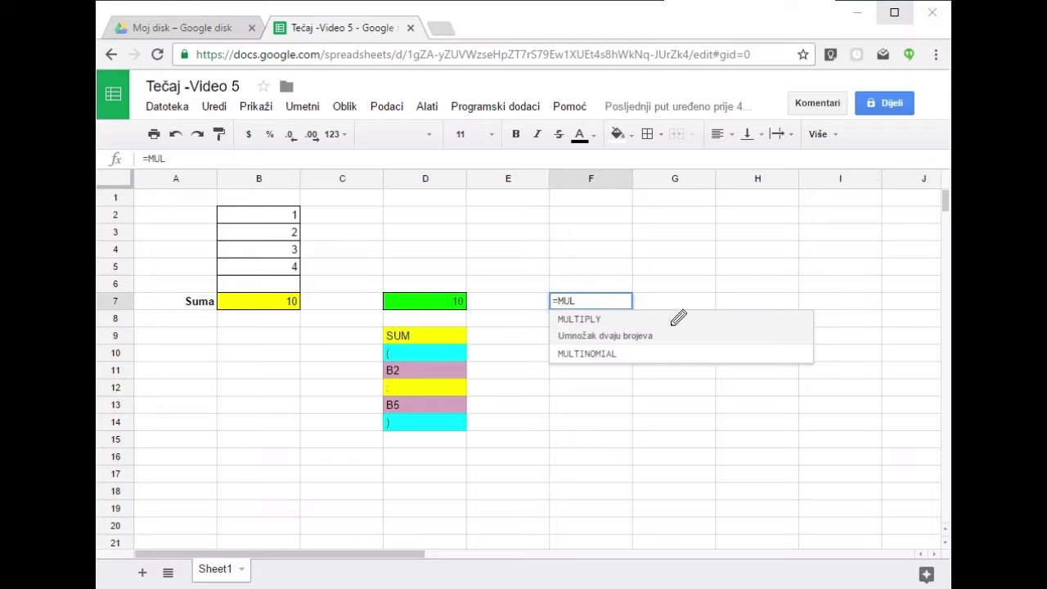
mouse_move(661, 339)
left_mouse_down()
mouse_move(709, 330)
mouse_move(683, 327)
left_mouse_up()
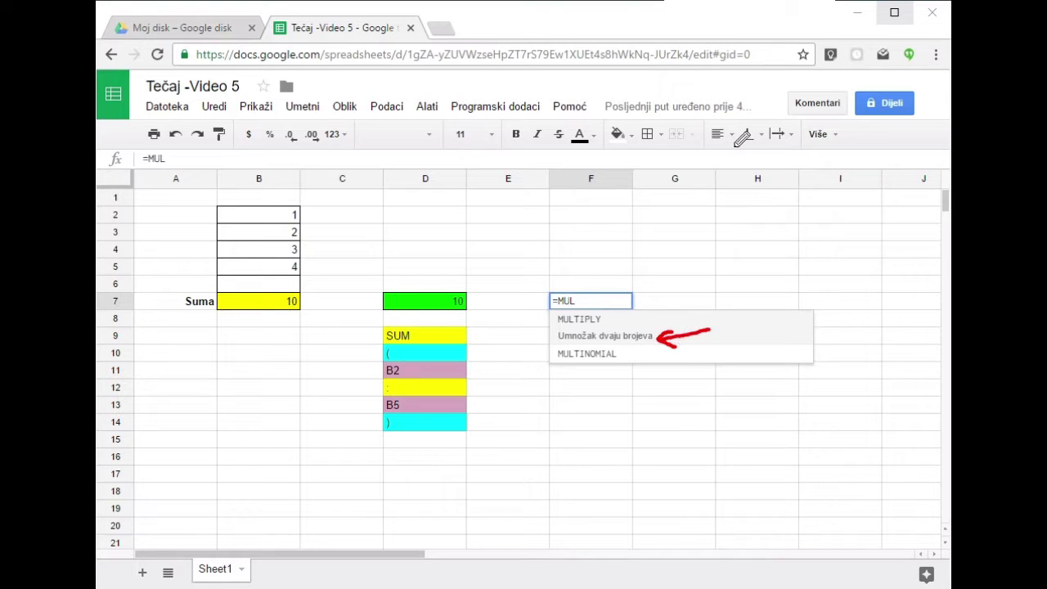
key("Escape")
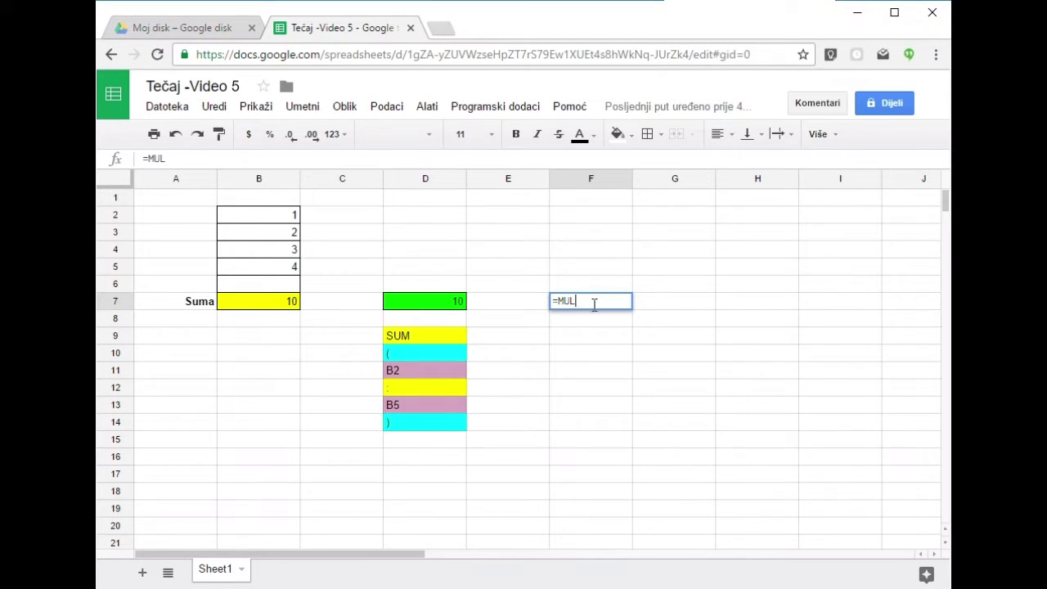
type("(")
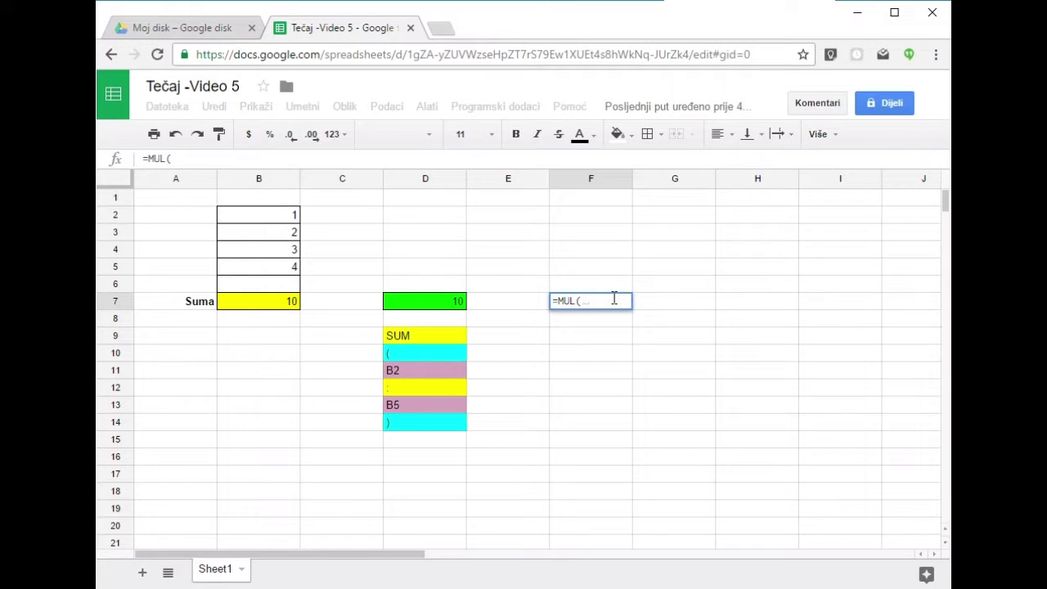
Step: Pick MULTIPLY from the =MUL autocomplete list so F7 reads =MULTIPLY(
key("BackSpace")
key("BackSpace")
key("BackSpace")
type("U")
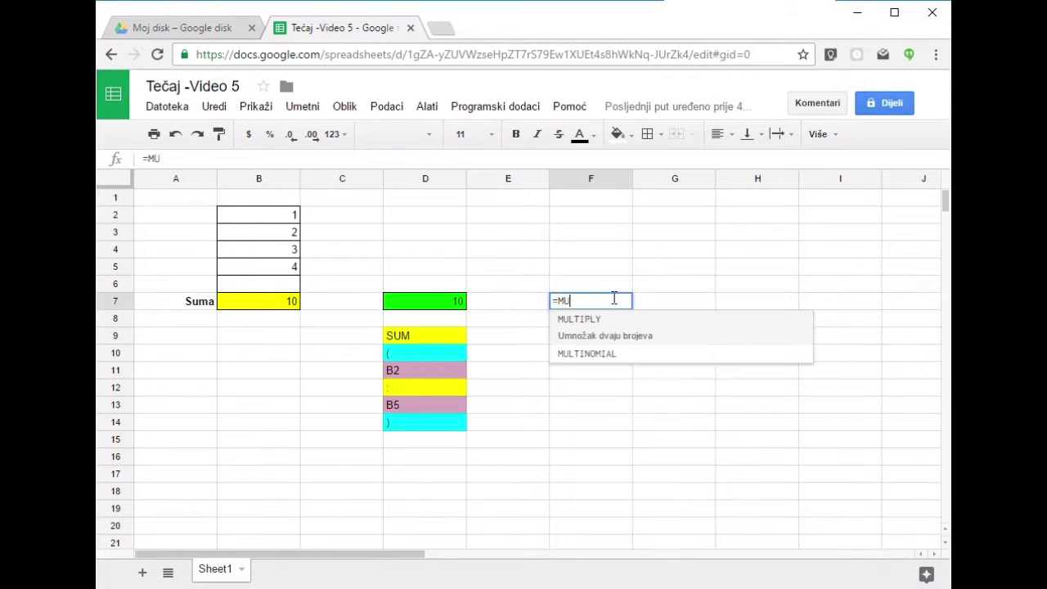
key("Down")
key("Up")
left_click(585, 331)
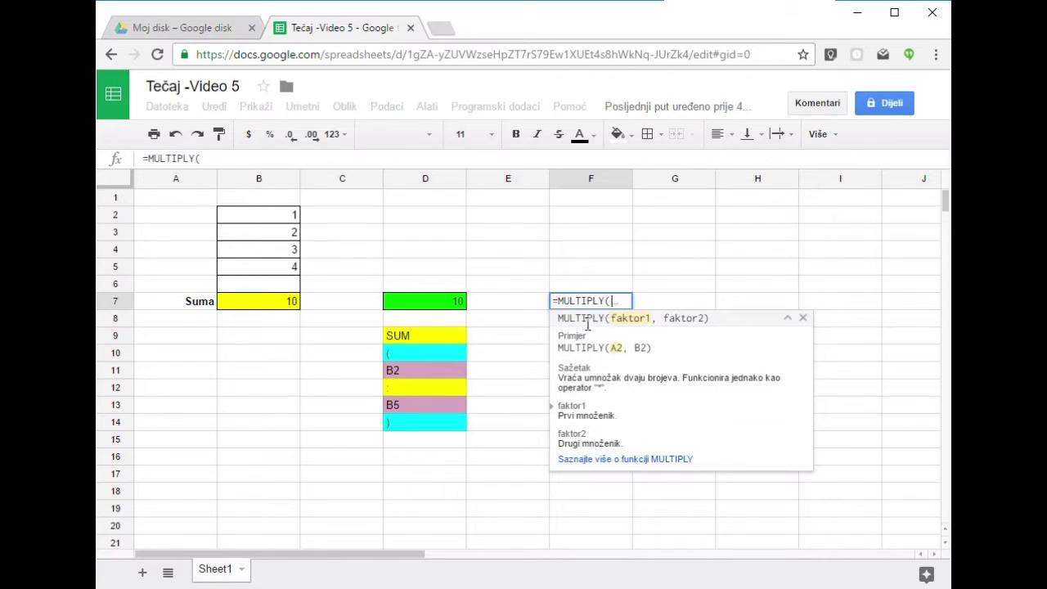
left_click(625, 271)
key("Escape")
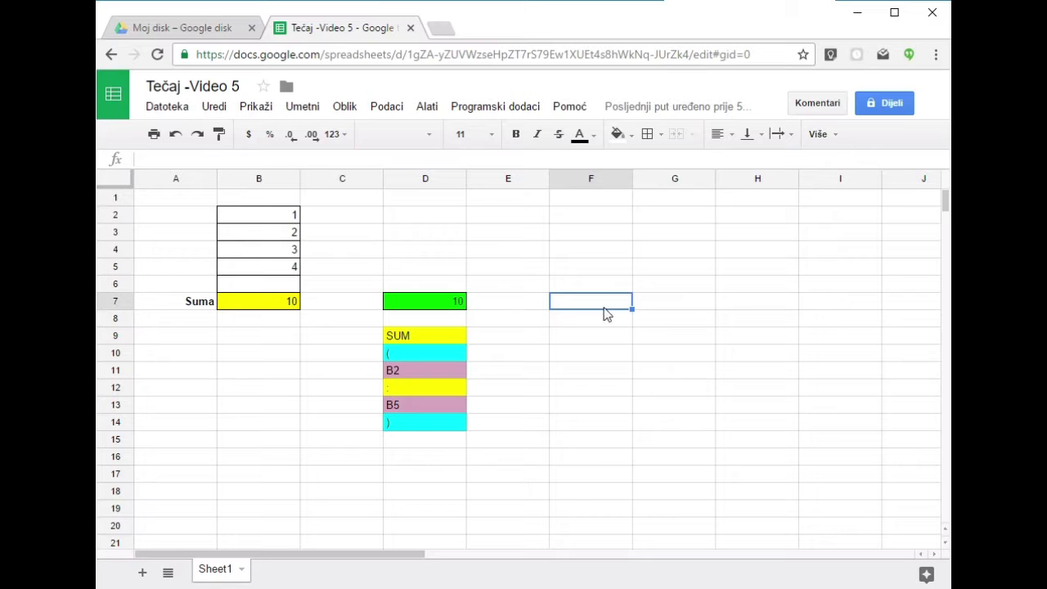
type("=MUL")
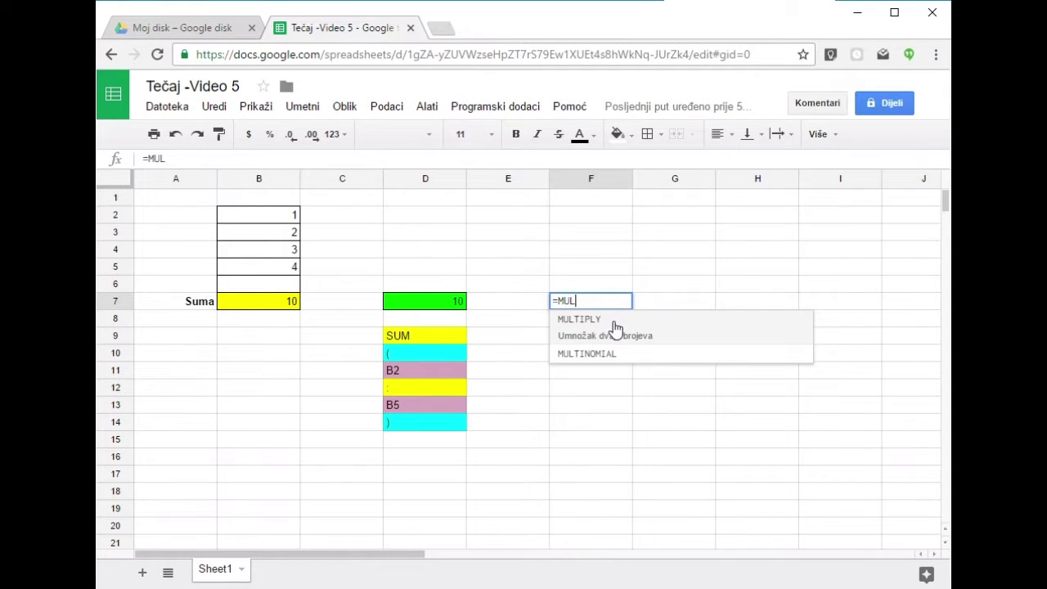
left_click(601, 322)
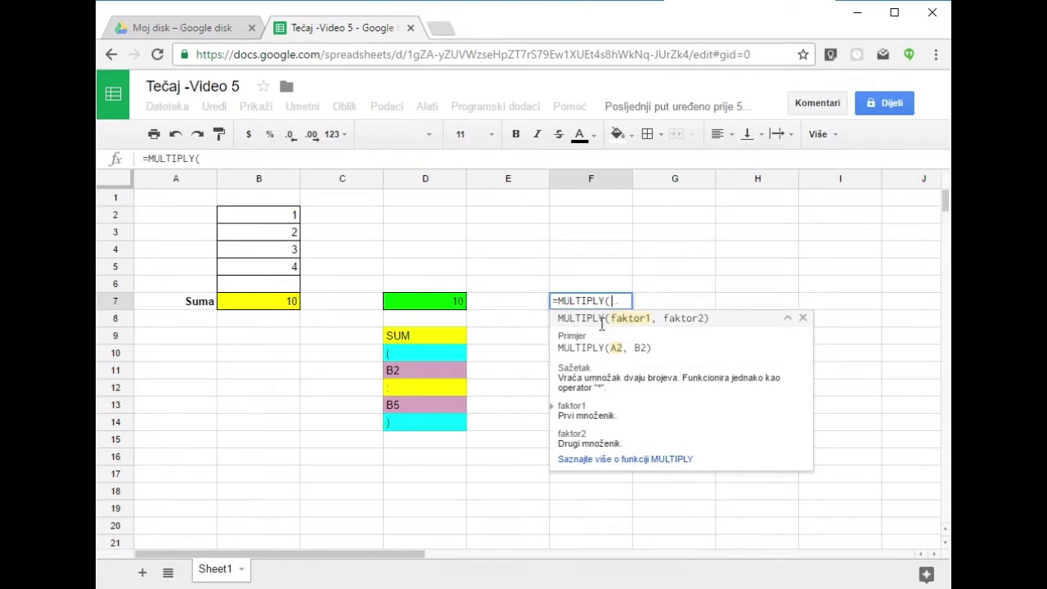
Step: Review the faktor1/faktor2 help and enter =MULTIPLY(2,3) in F7
key("ctrl+2")
left_click_drag(615, 326, 705, 331)
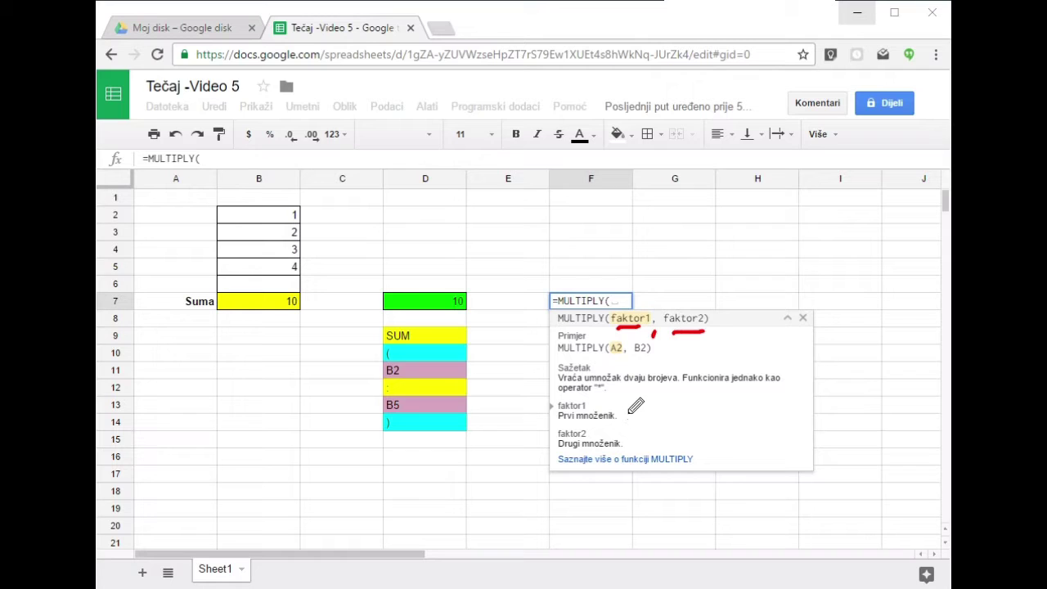
mouse_move(617, 401)
left_mouse_down()
mouse_move(628, 416)
mouse_move(629, 447)
mouse_move(619, 450)
left_mouse_up()
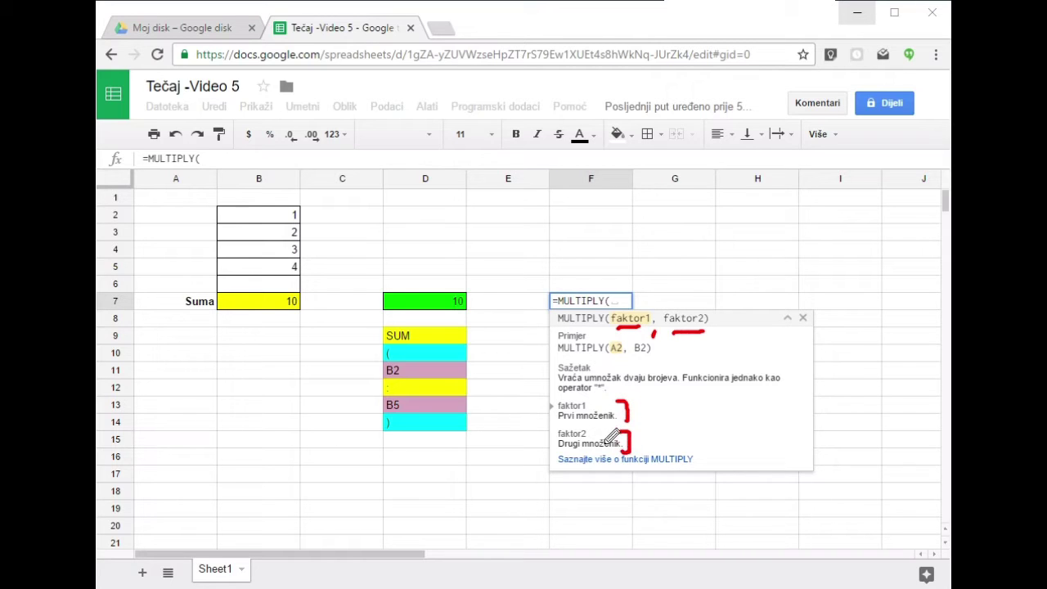
key("Escape")
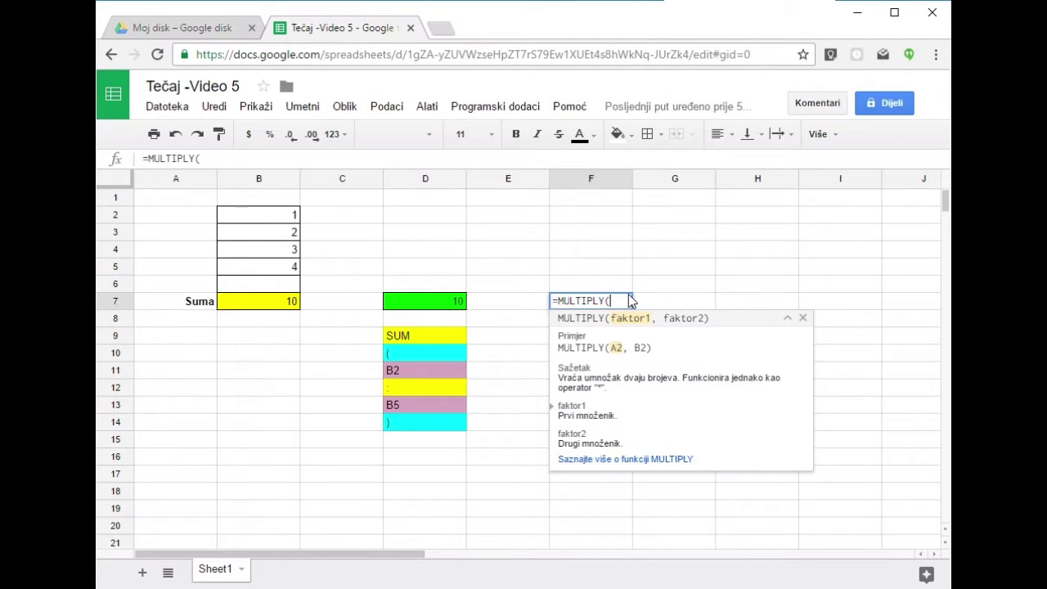
type("2,3")
type(")")
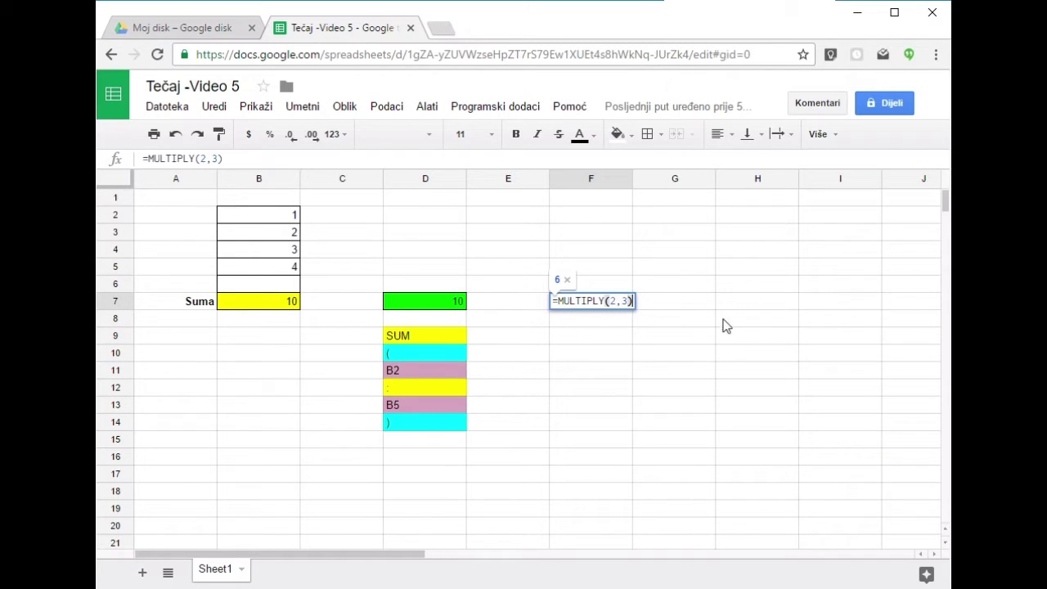
key("Return")
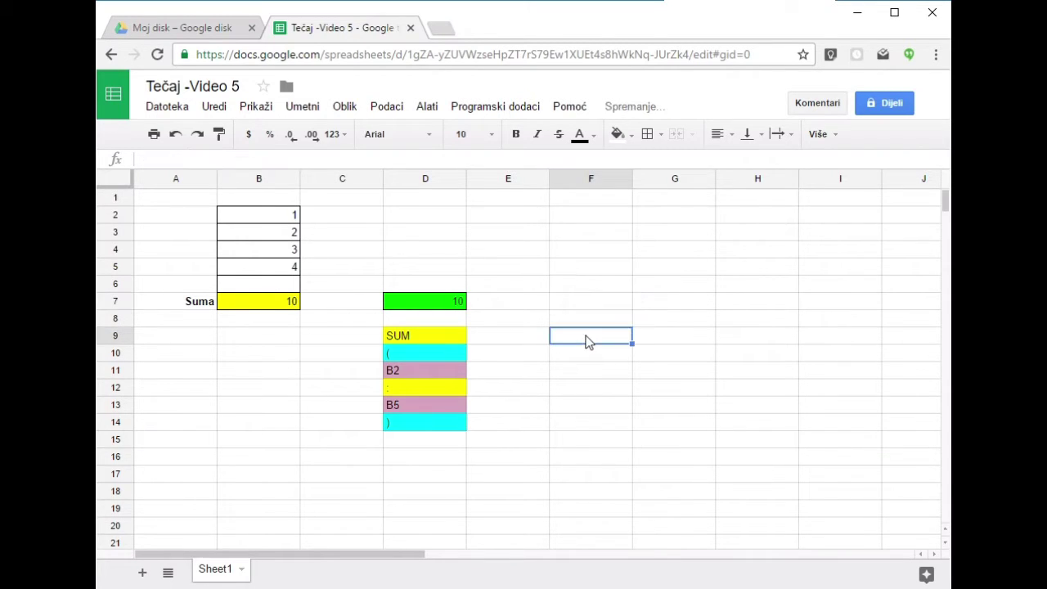
Step: Enter the equivalent formula =2*3 in cell F8
left_click(609, 307)
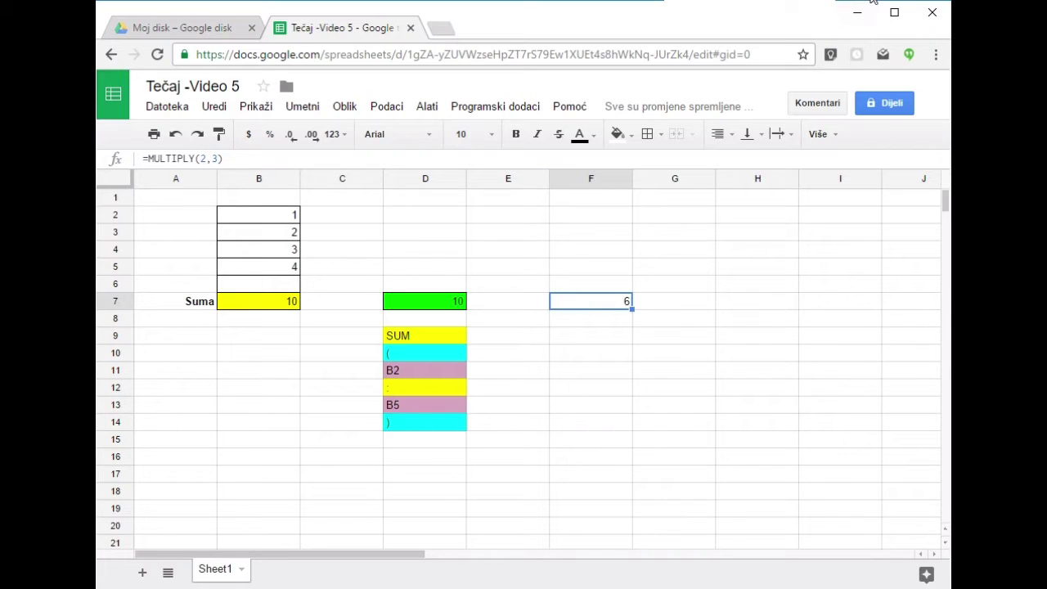
mouse_move(181, 133)
left_mouse_down()
mouse_move(263, 153)
mouse_move(199, 164)
mouse_move(199, 190)
mouse_move(217, 173)
left_mouse_up()
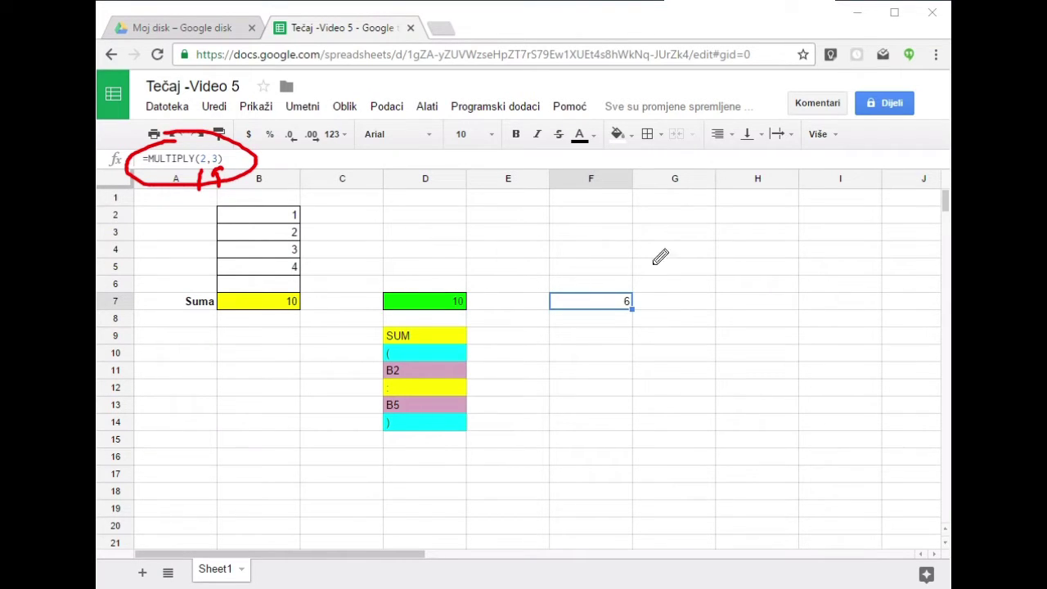
left_click(863, 5)
left_click(602, 319)
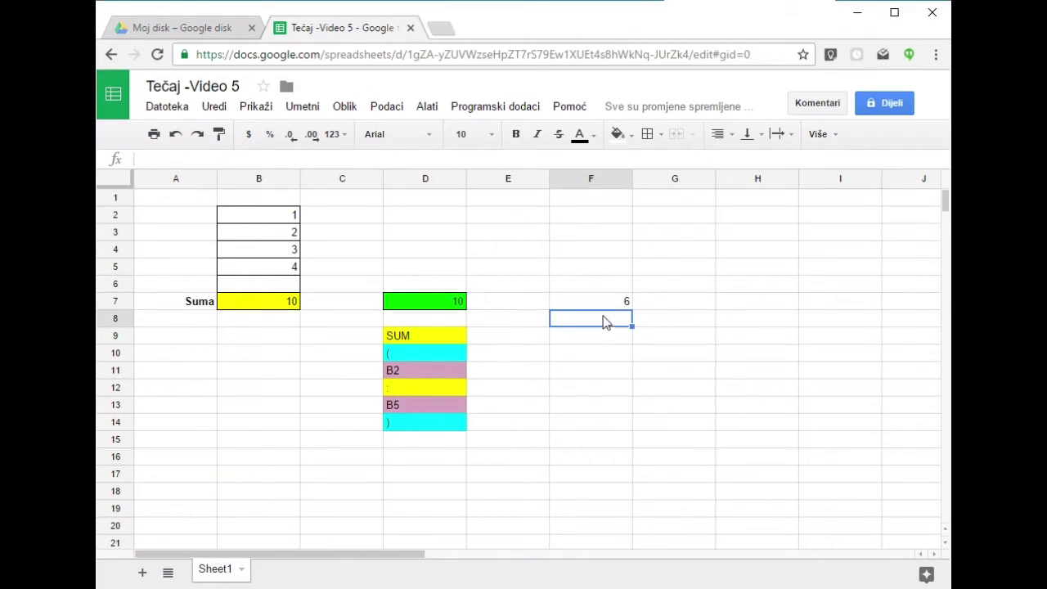
type("=2*3")
key("Return")
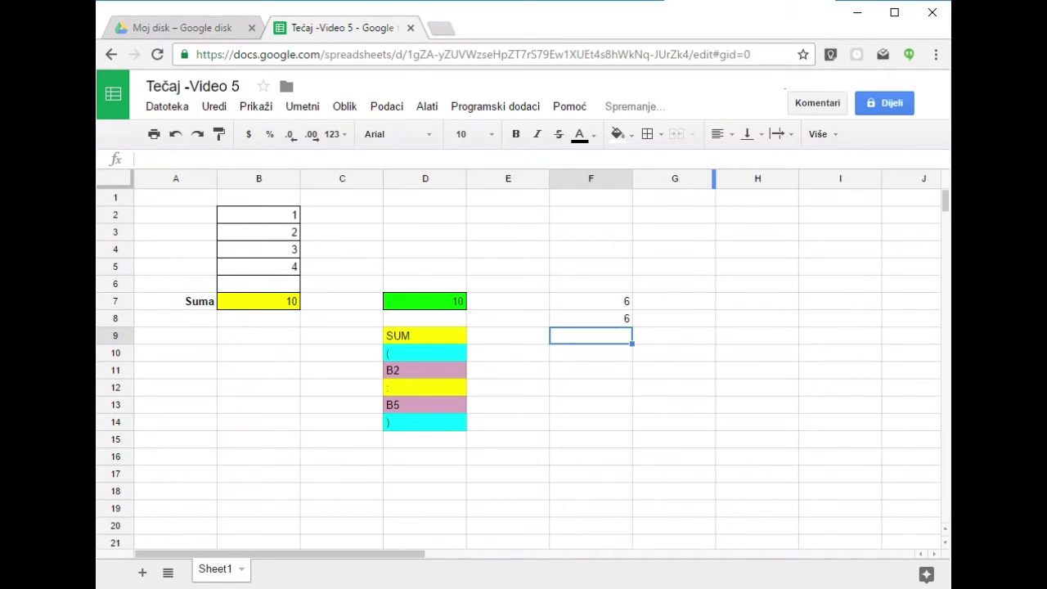
Step: Compare F7's =MULTIPLY(2,3) with F8's =2*3 in the formula bar, then delete F8's result
left_click(625, 304)
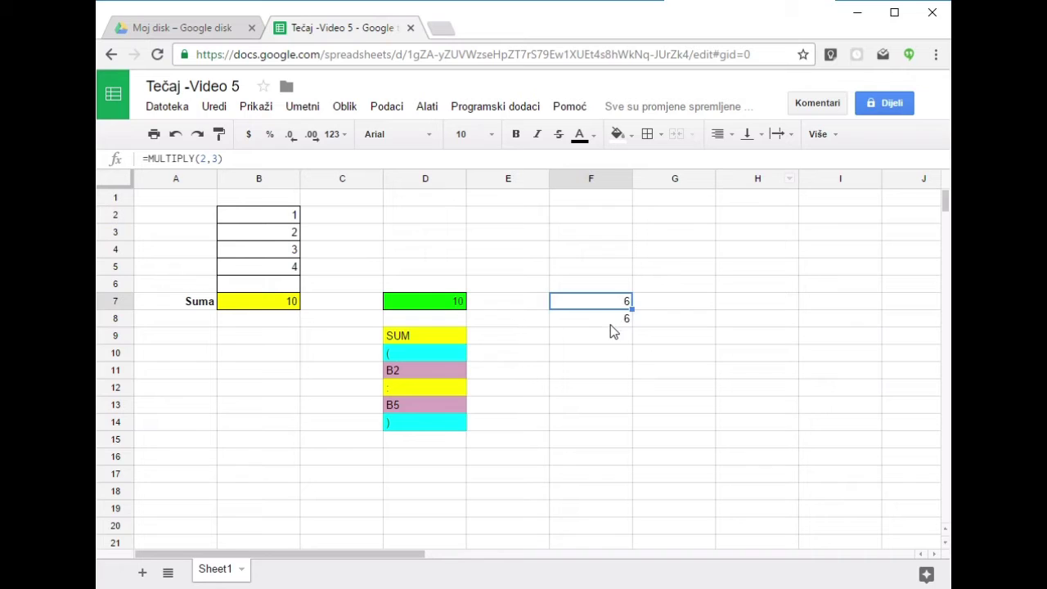
left_click(610, 321)
left_click_drag(137, 221, 148, 189)
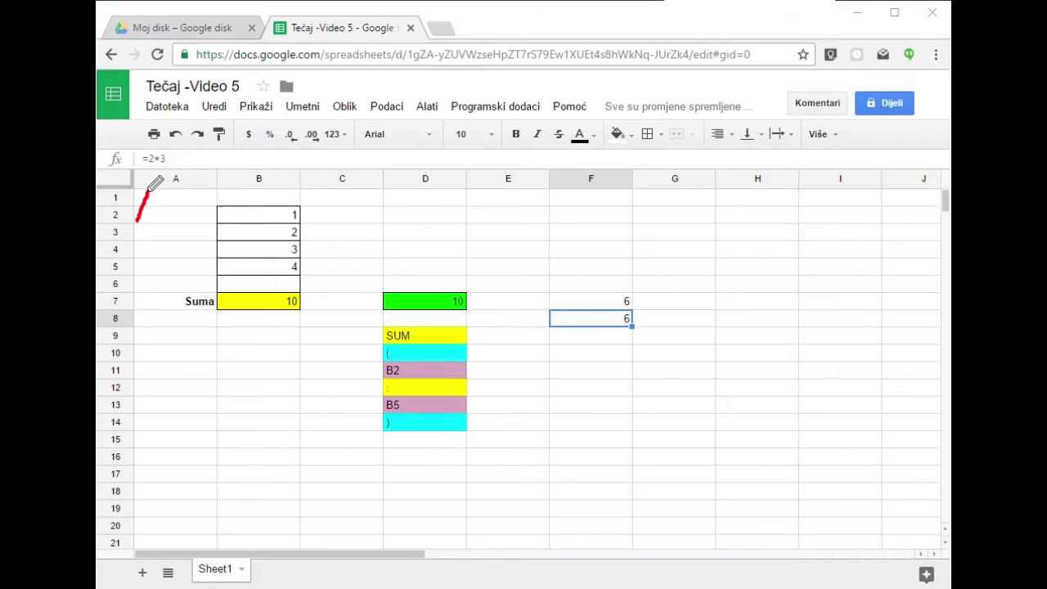
key("Escape")
left_click(616, 307)
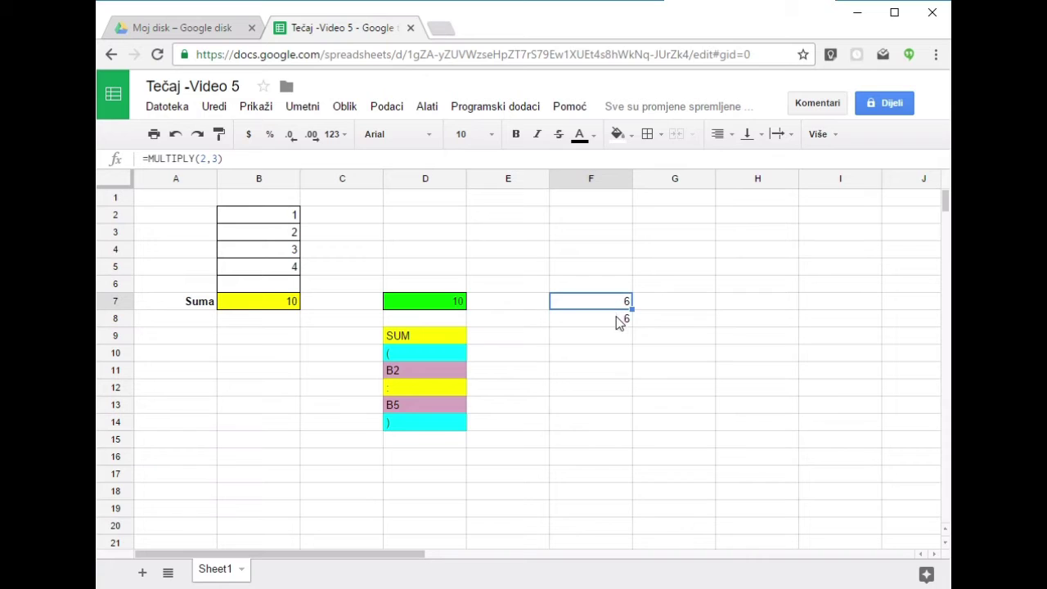
left_click(615, 321)
left_click(627, 308)
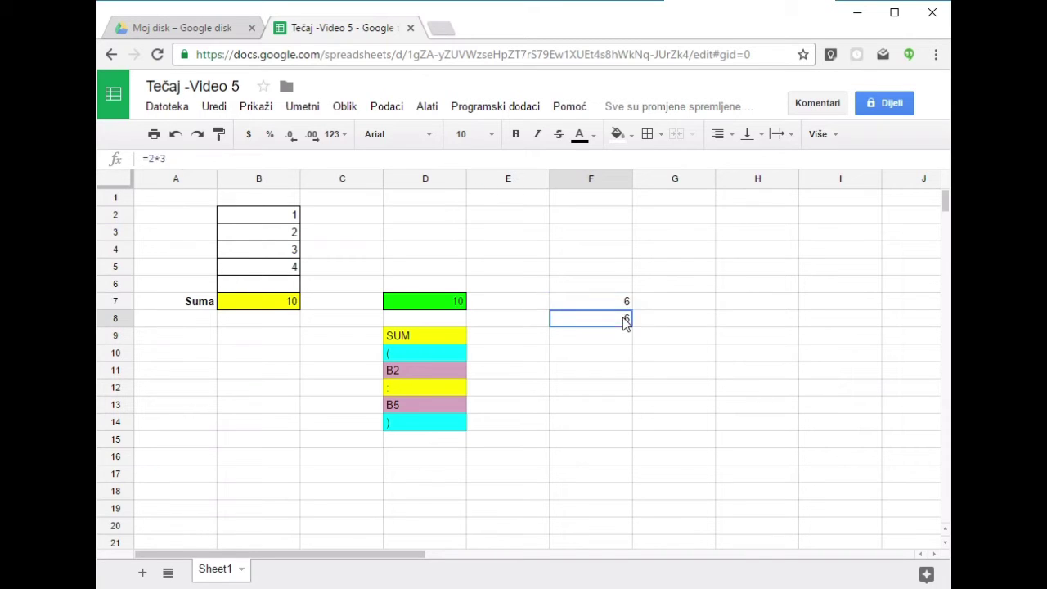
left_click(624, 315)
left_click(624, 303)
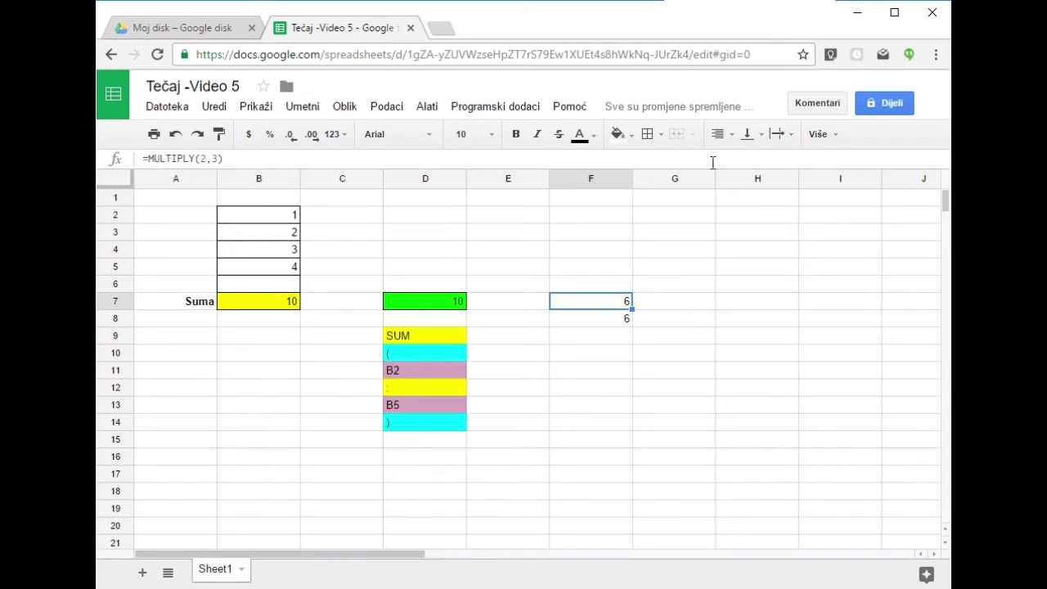
left_click(603, 321)
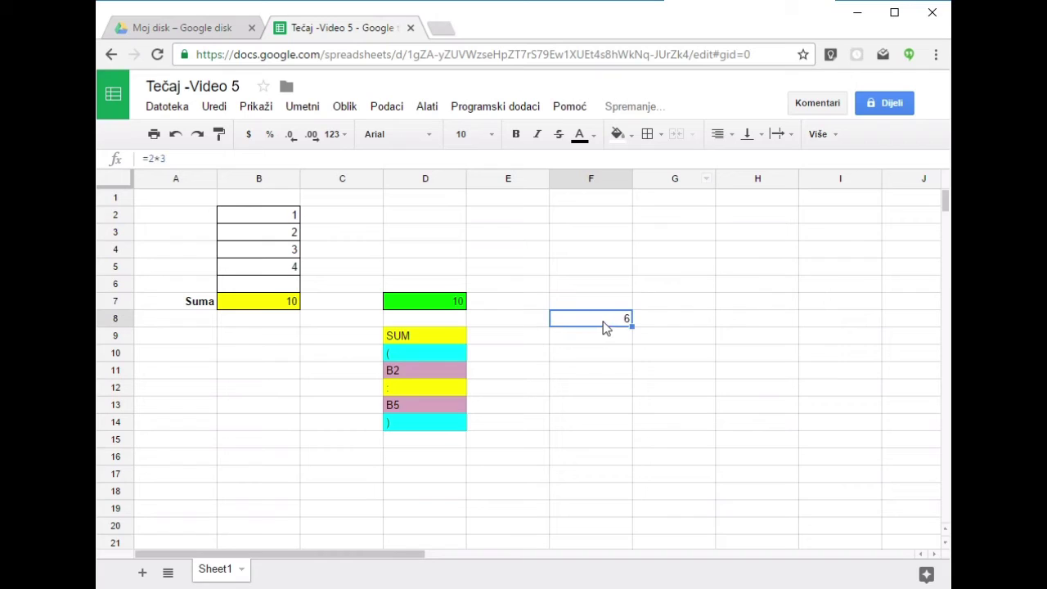
key("Delete")
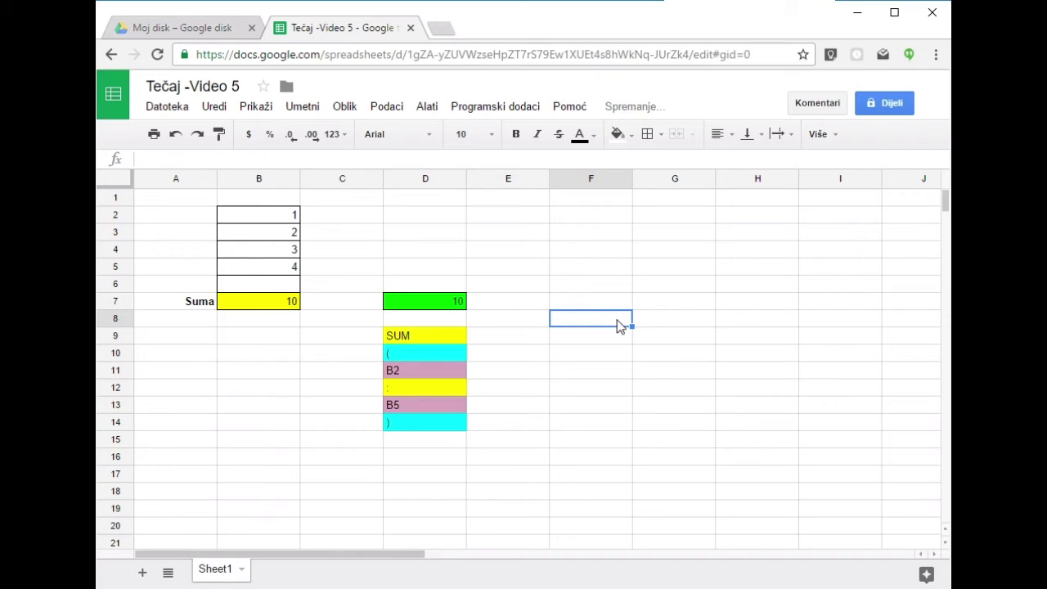